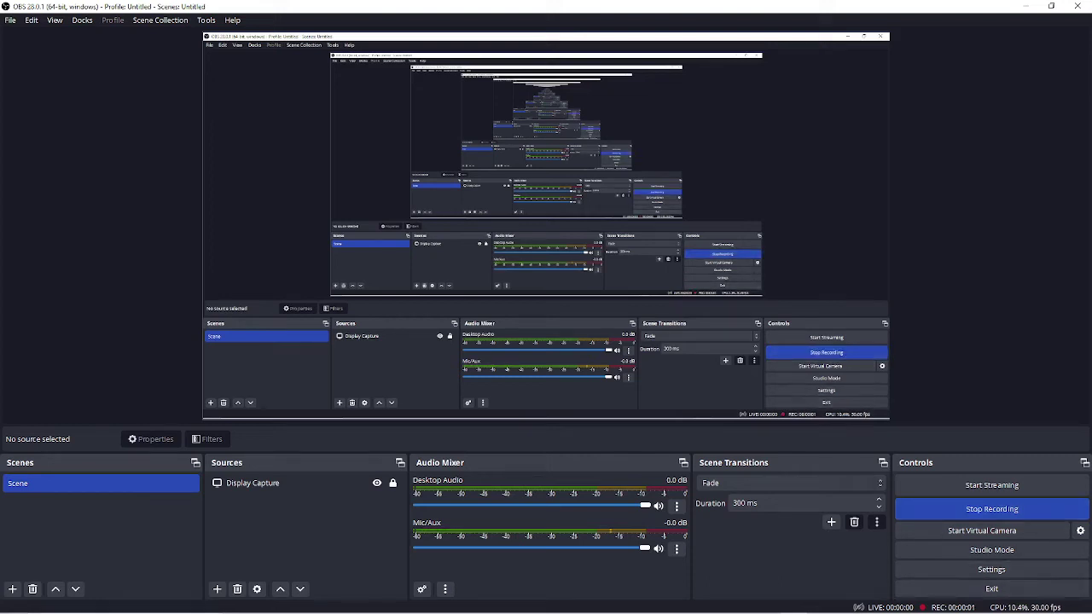
Switch to the Edge browser and search YouTube for "unknown suffering midi".
mouse_move(358, 611)
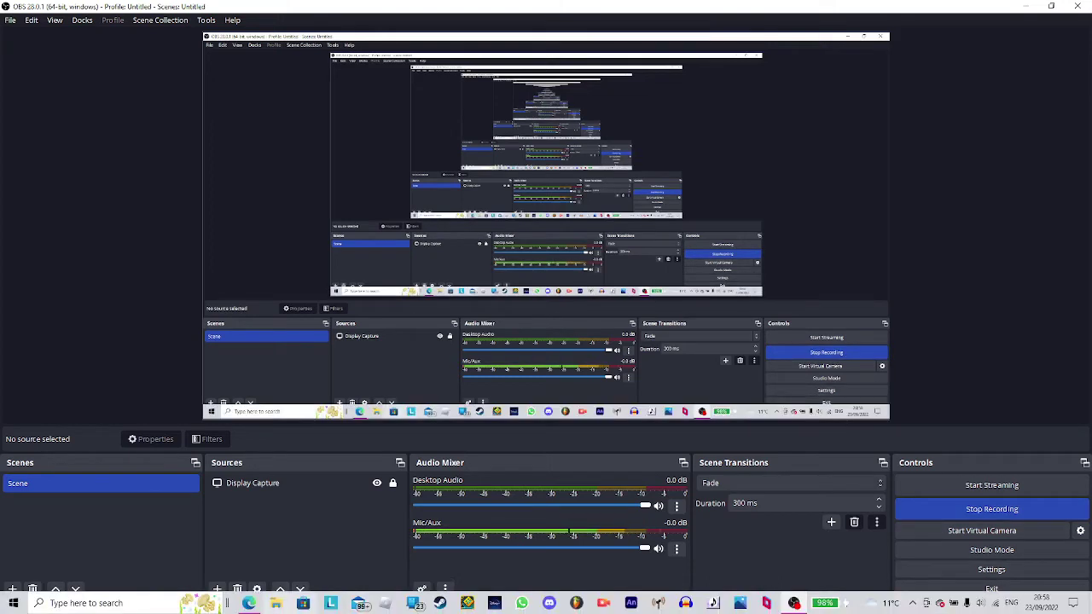
left_click(249, 603)
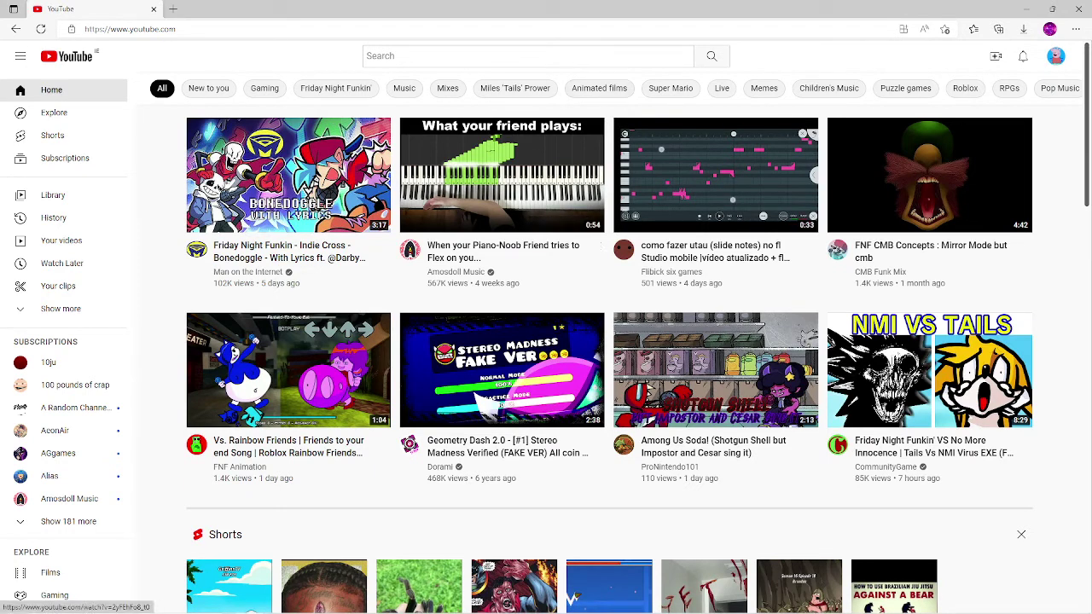
left_click(515, 57)
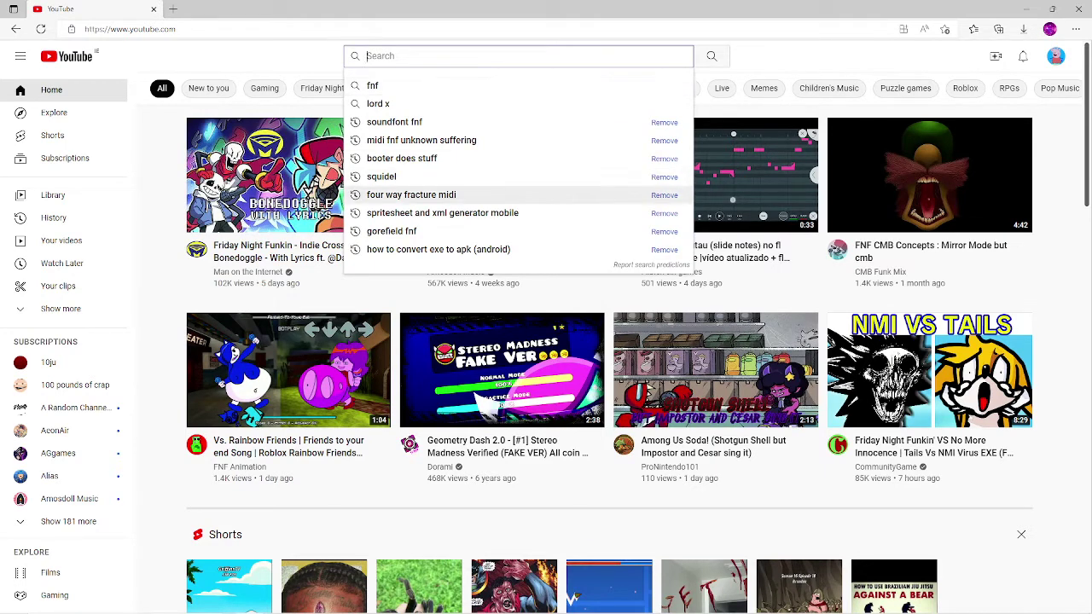
type("unknown suffering")
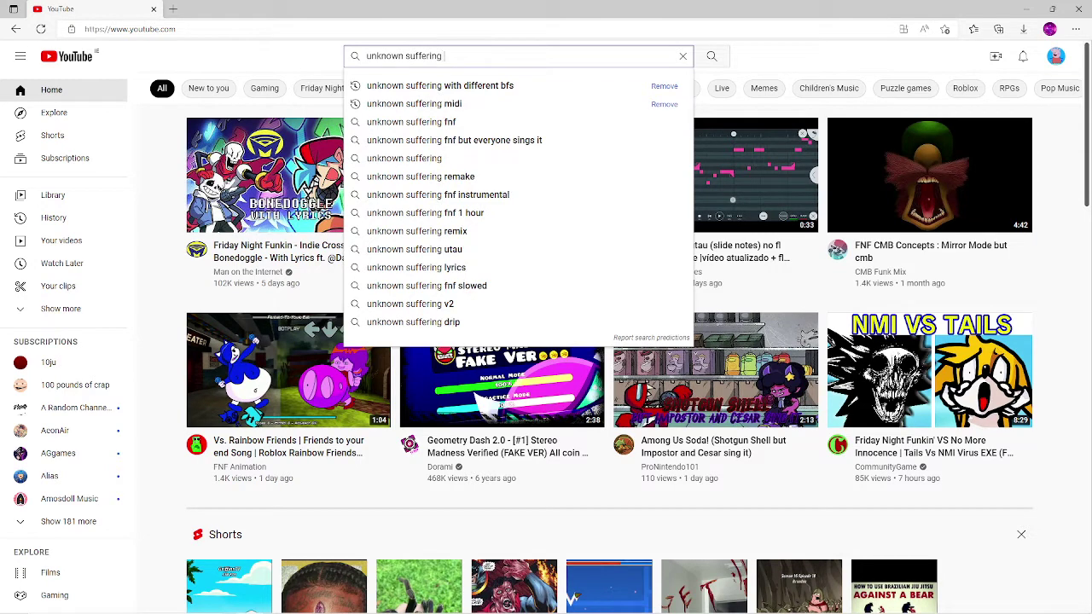
type(" midi")
key("Return")
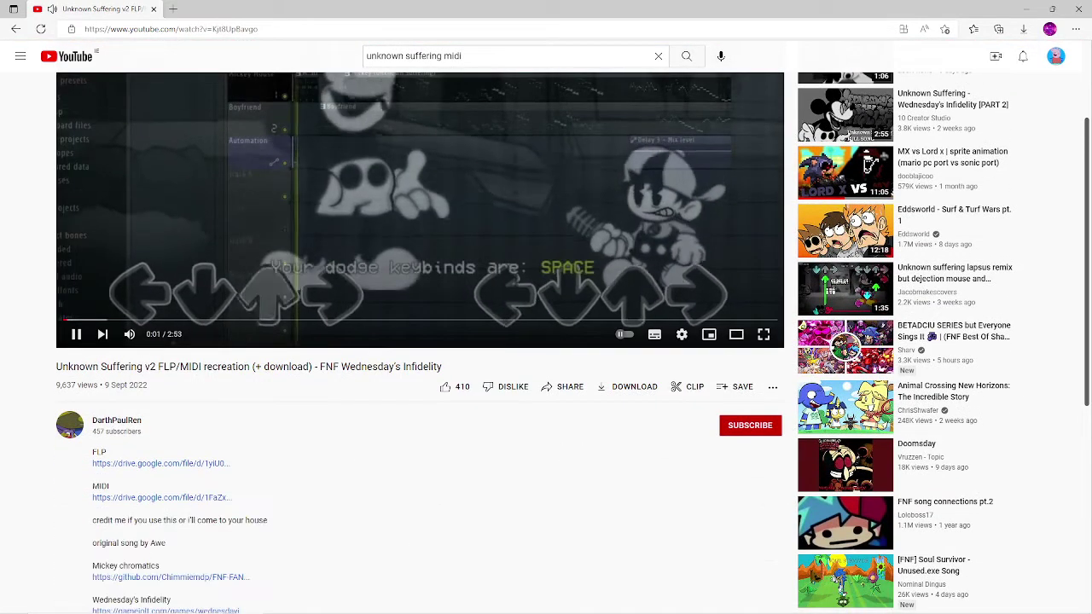
Pause the Unknown Suffering v2 video and look at the Google Drive page of its linked MIDI file before returning to the video.
scroll(419, 273, "up", 2)
key("space")
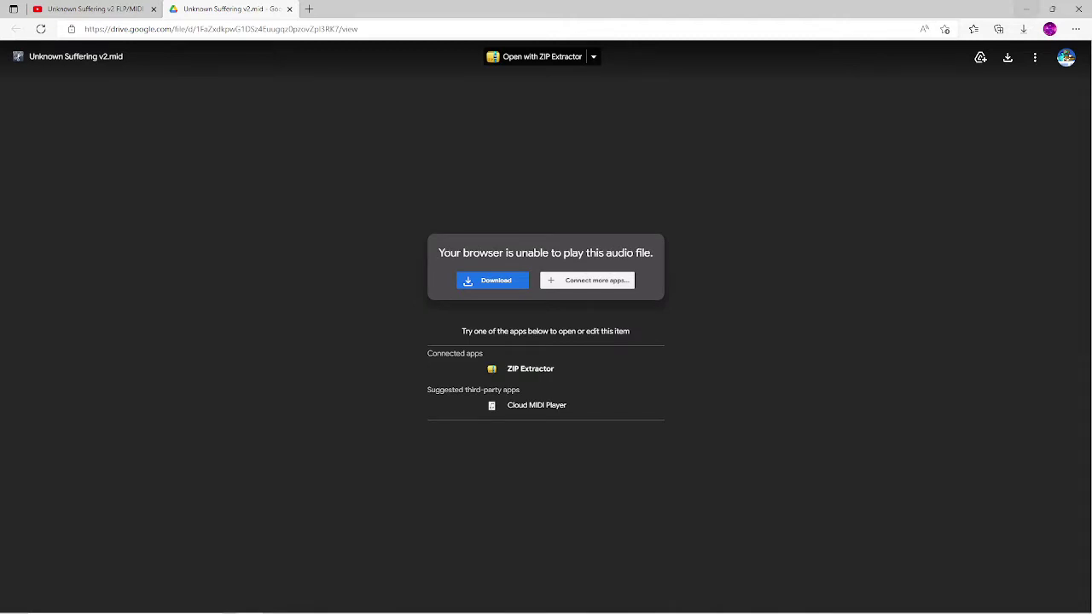
left_click(1024, 28)
left_click(94, 9)
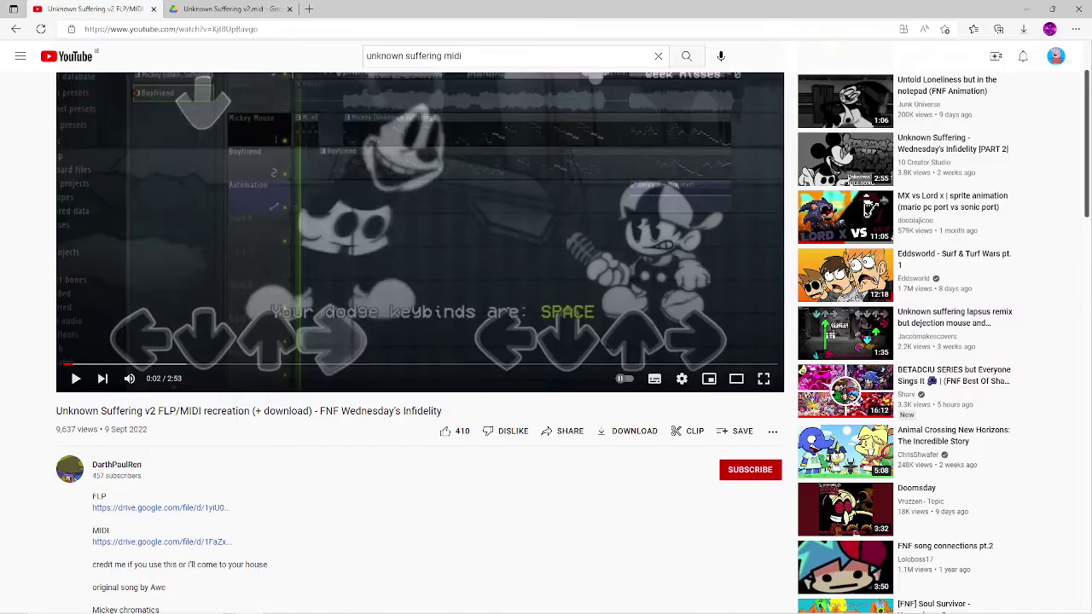
Search YouTube for "soundfont" and refine the search to "soundfont fnf".
left_click(659, 56)
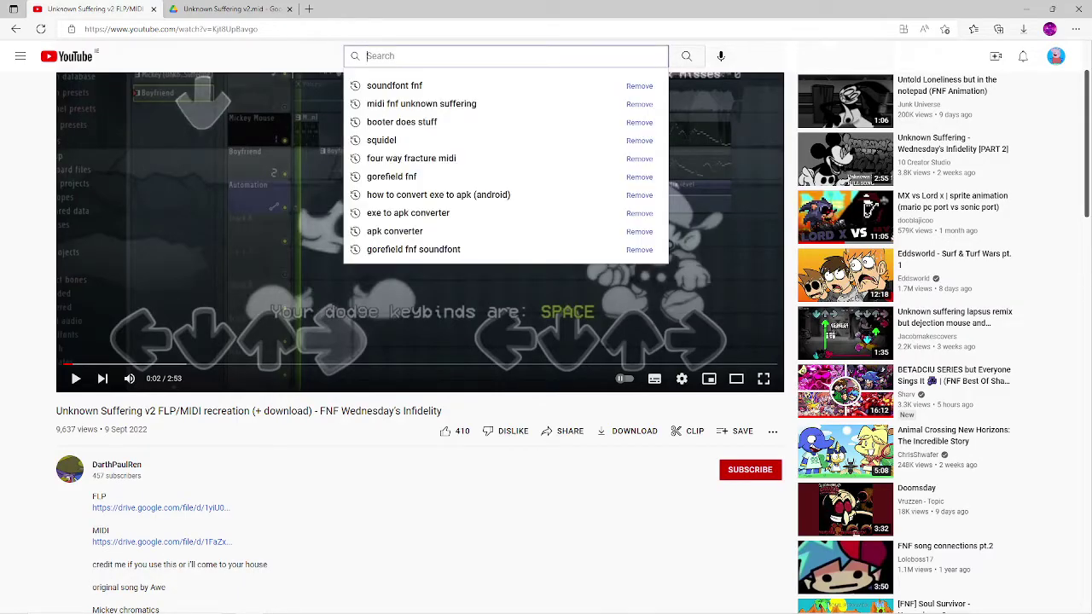
type("soundfont")
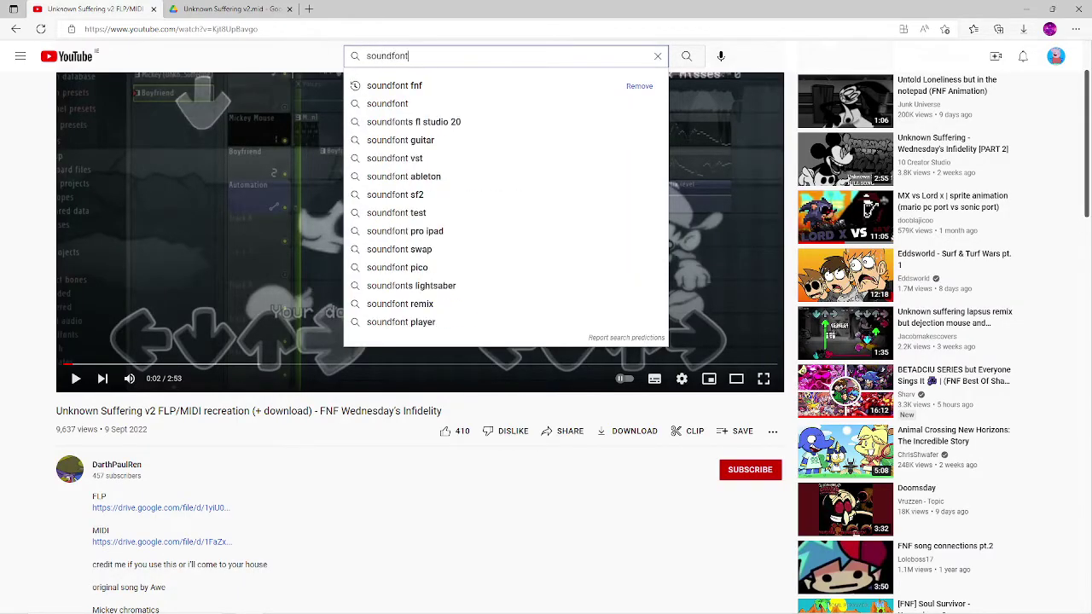
key("Return")
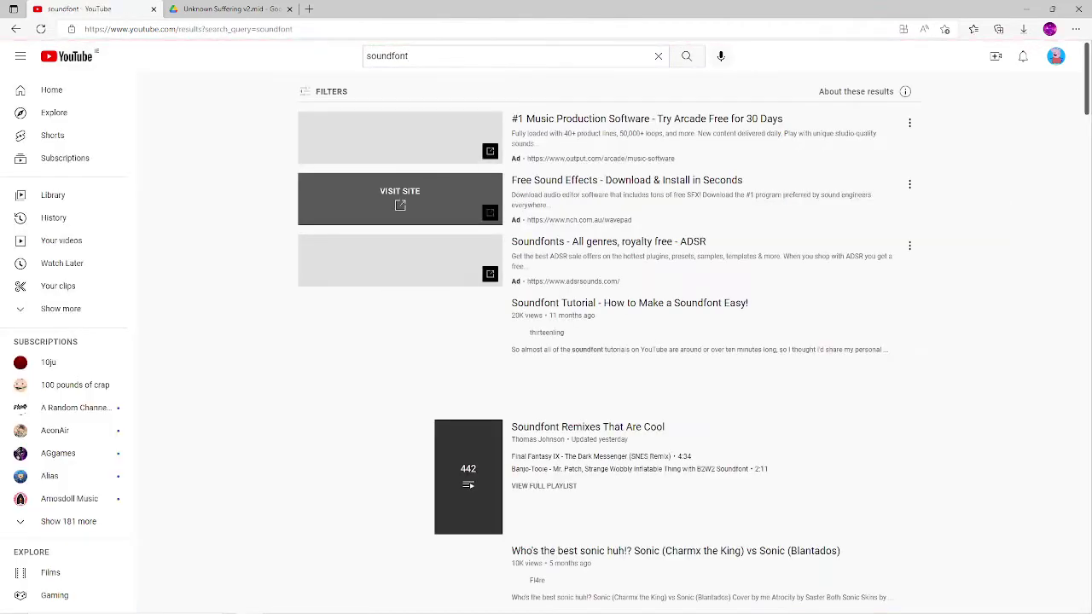
scroll(401, 418, "down", 1)
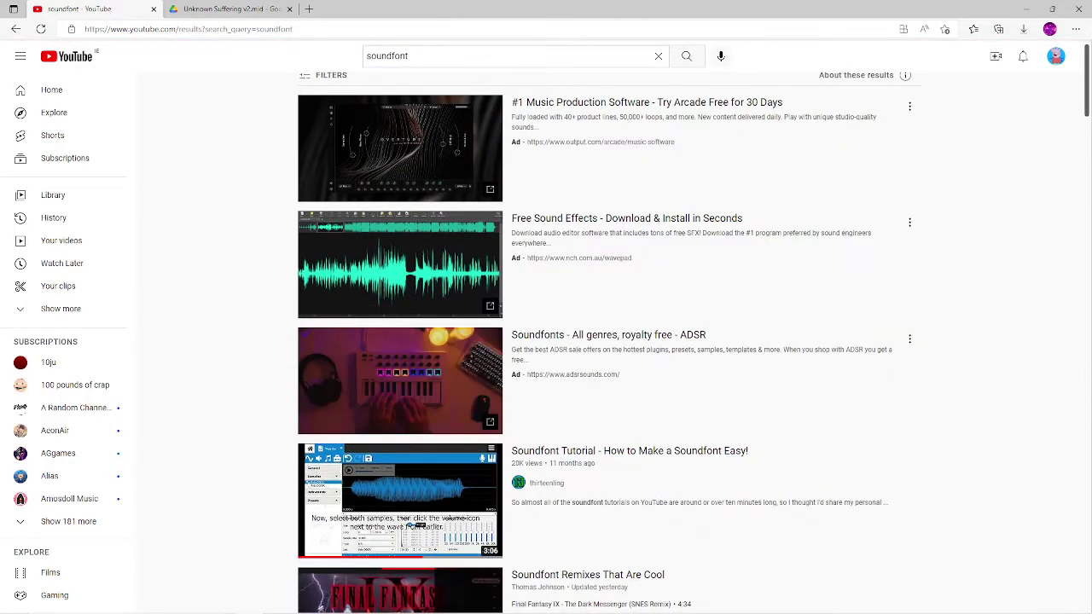
left_click(413, 57)
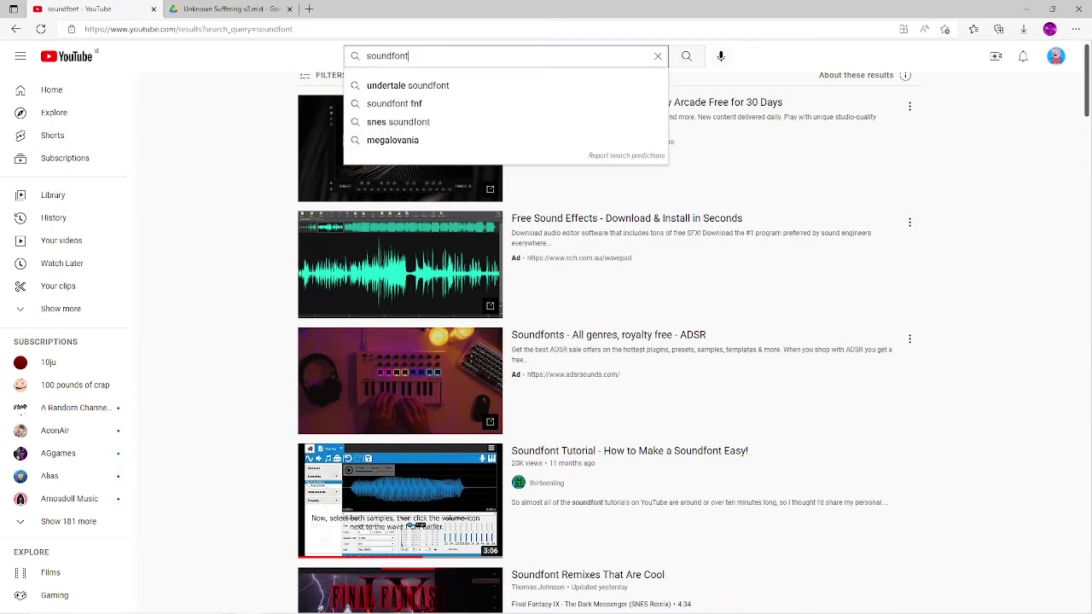
type("fnf")
key("Return")
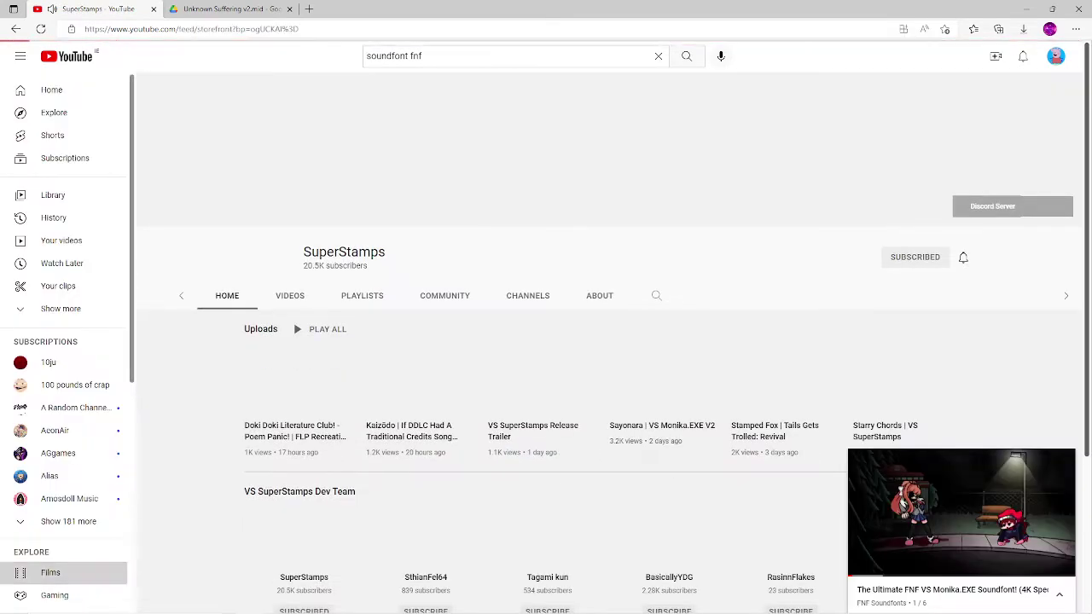
View the Drive download page of the Ultimate FNF VS Monika.EXE Soundfont, close both Google Drive tabs and pause the video.
left_click(50, 573)
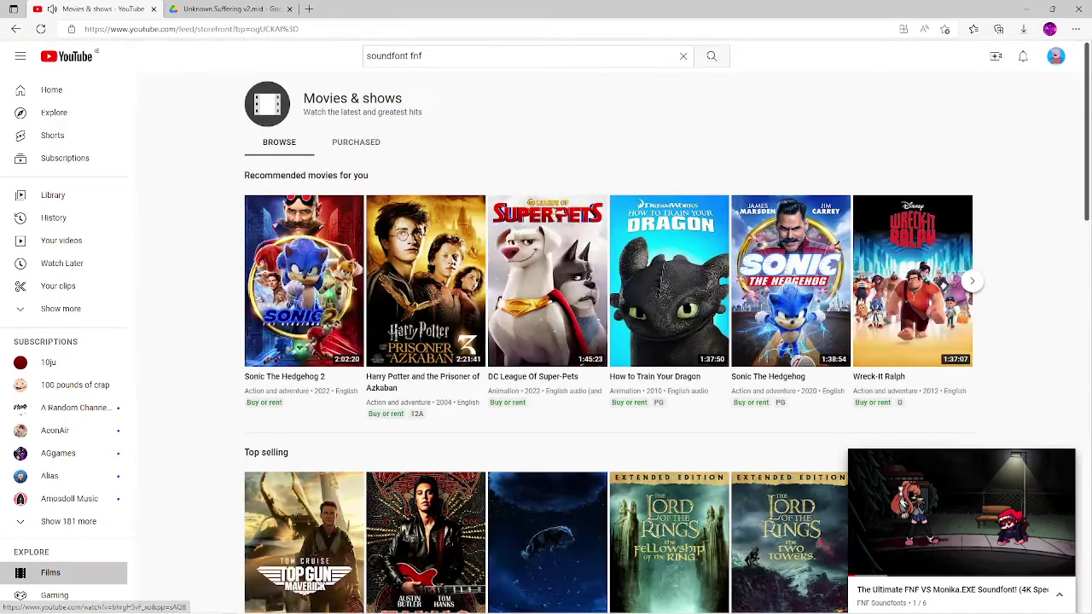
left_click(860, 460)
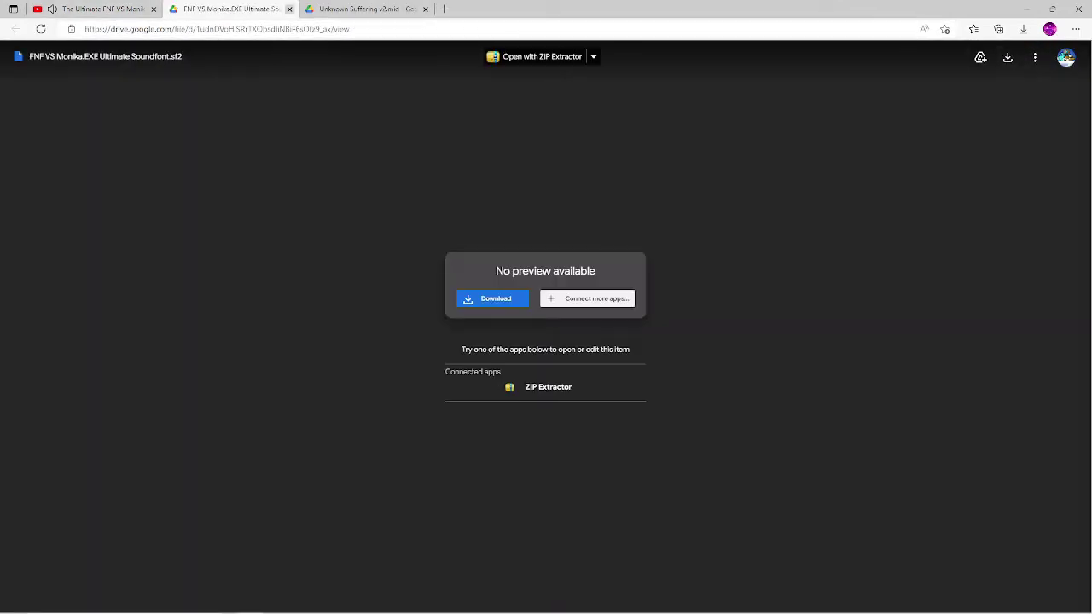
left_click(289, 8)
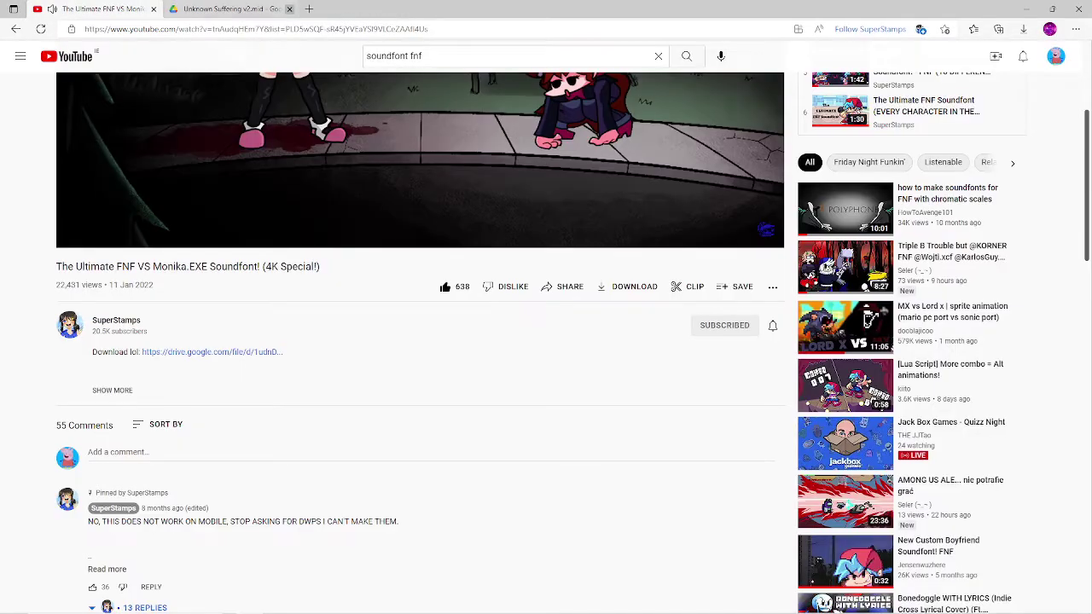
left_click(289, 8)
scroll(420, 290, "up", 3)
left_click(420, 291)
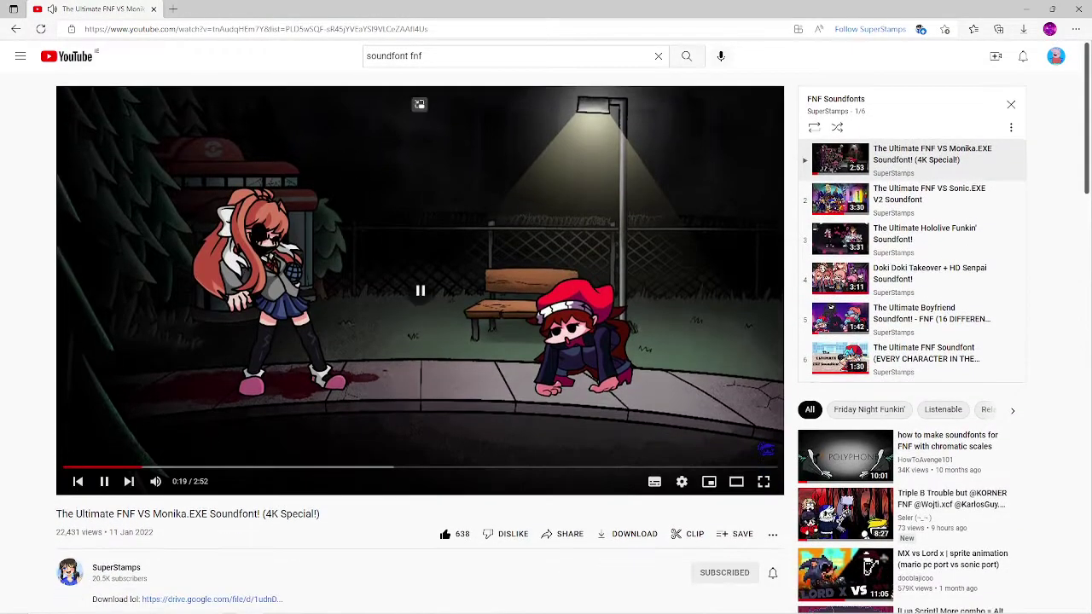
Search YouTube for "chromatic scales fnf" and browse the results for chromatic scale packs.
left_click(659, 57)
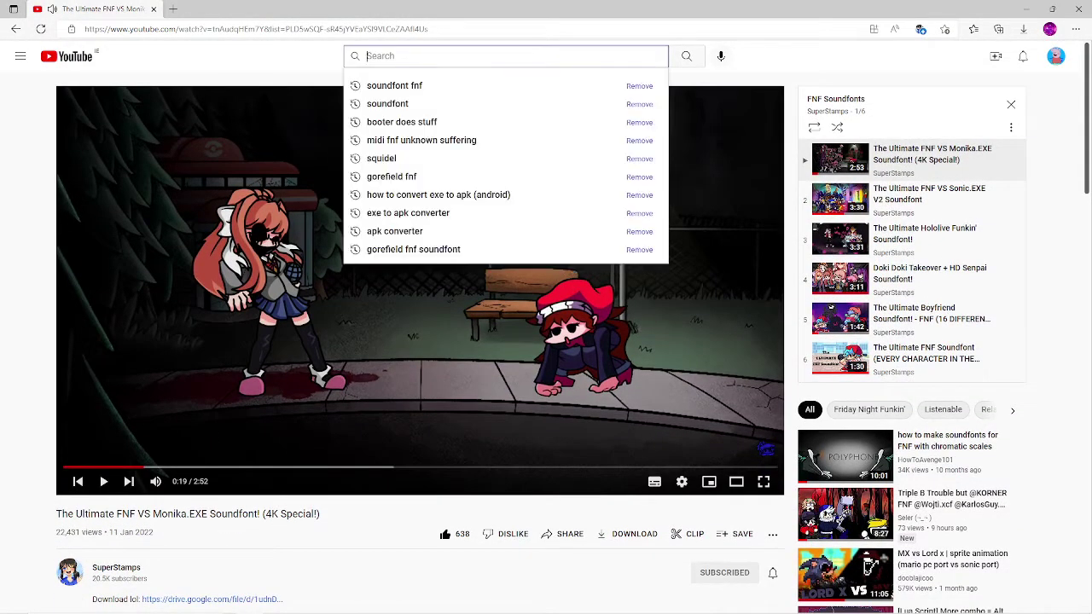
type("chro")
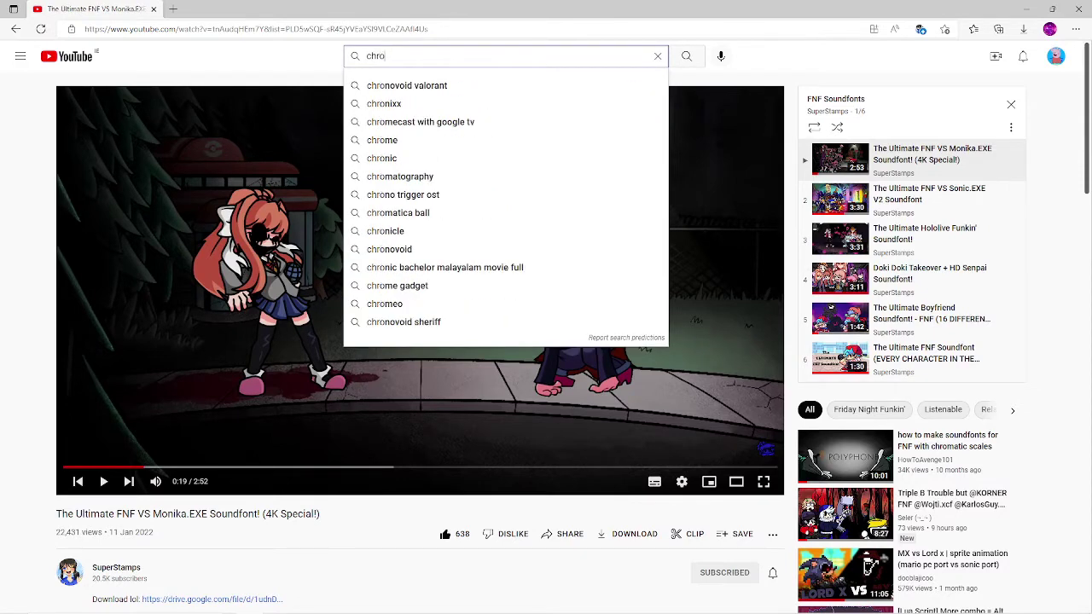
type("matic")
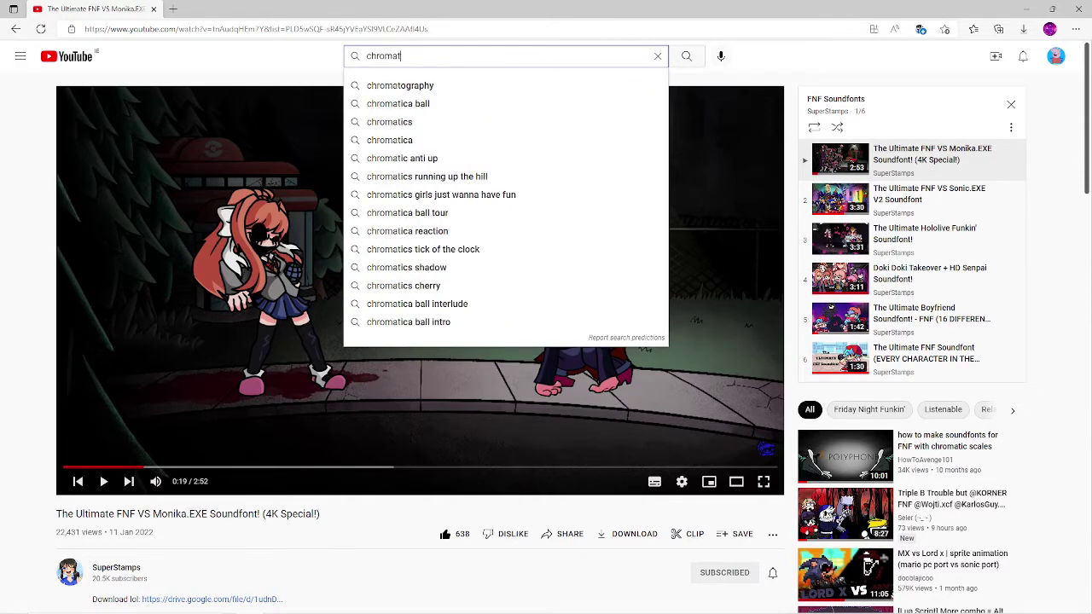
type(" scales fnf")
key("Return")
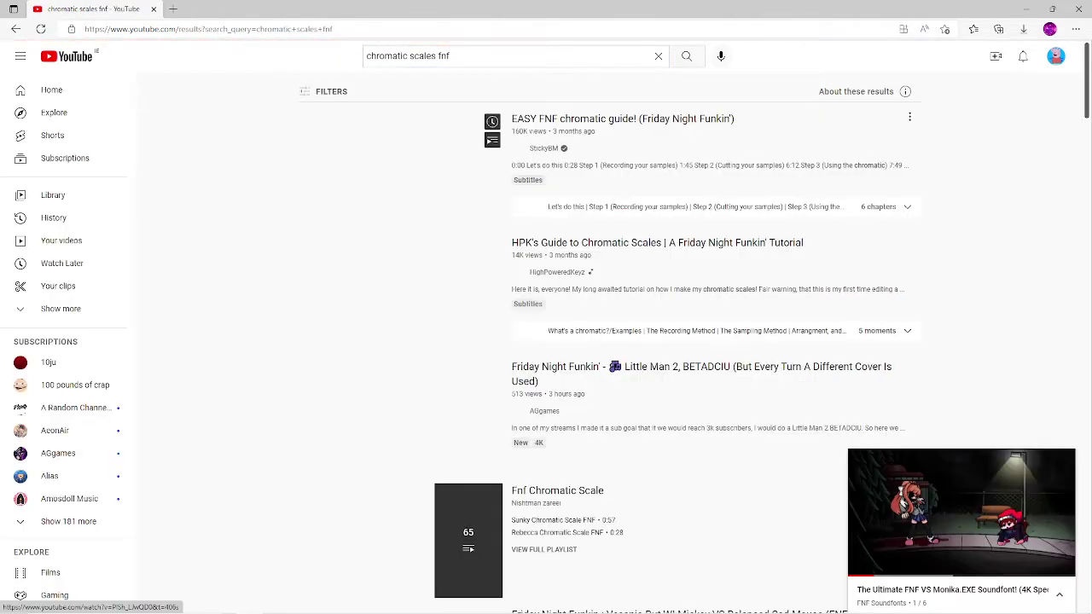
scroll(401, 384, "down", 7)
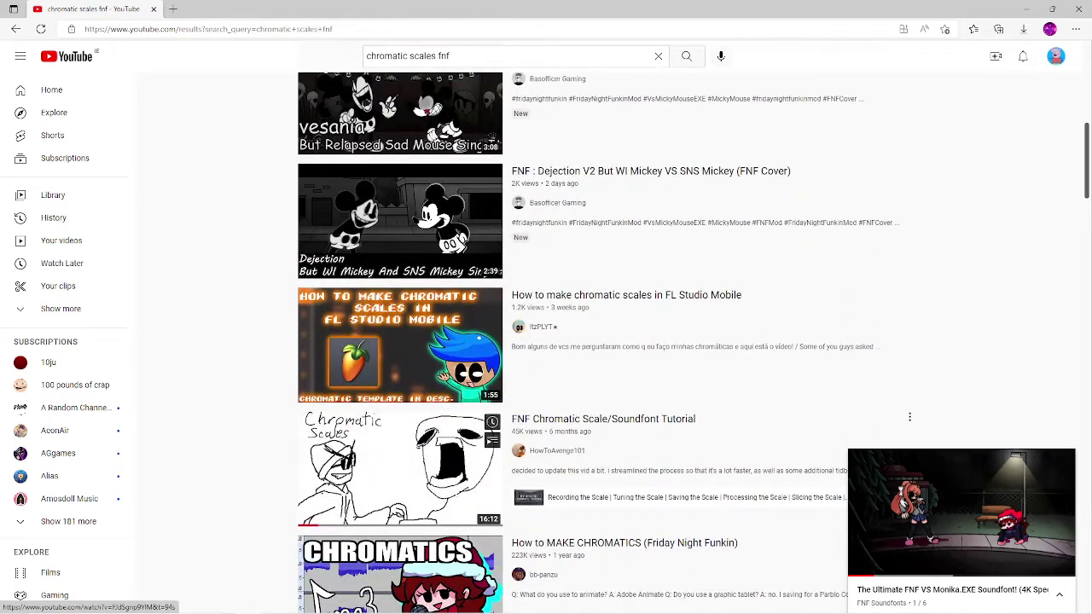
scroll(332, 560, "down", 5)
scroll(333, 560, "down", 5)
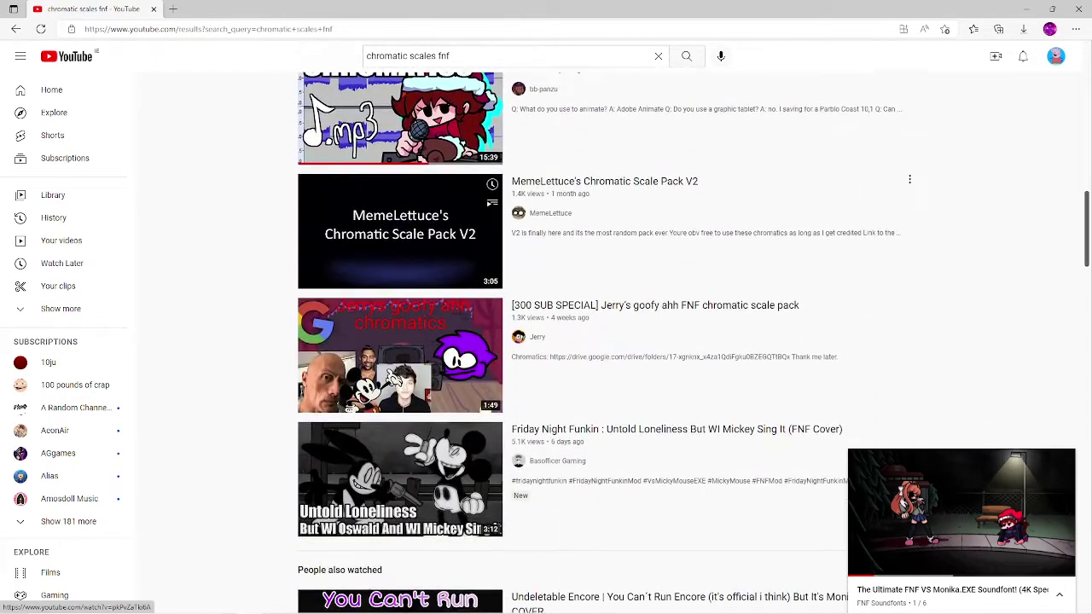
scroll(332, 229, "up", 17)
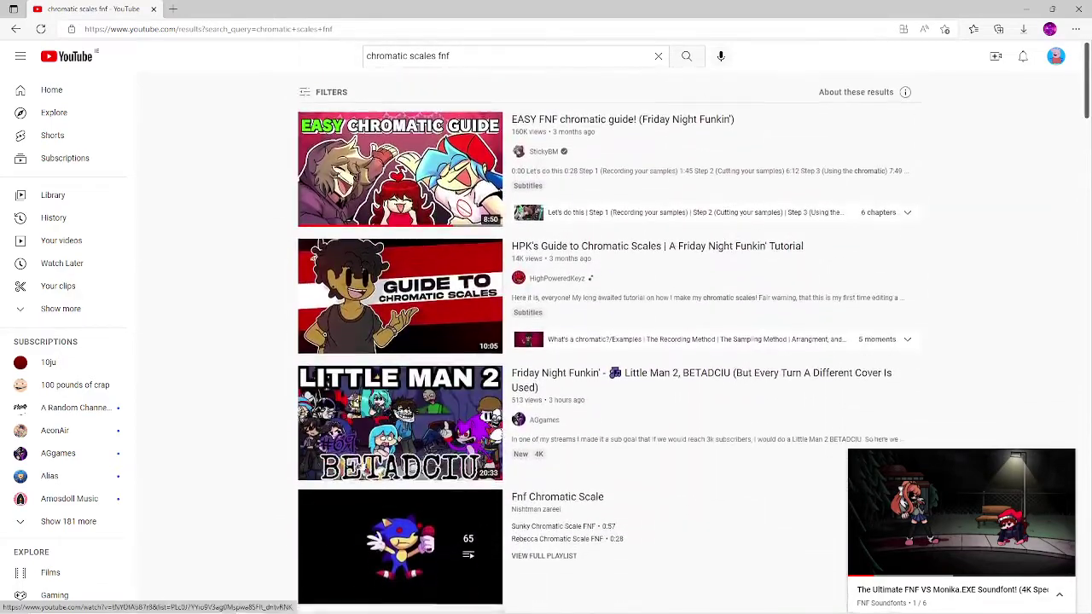
Switch to FL Studio, import Unknown Suffering v2.mid from Downloads as a new project with all tracks on FLEX channels, and briefly play it.
mouse_move(375, 612)
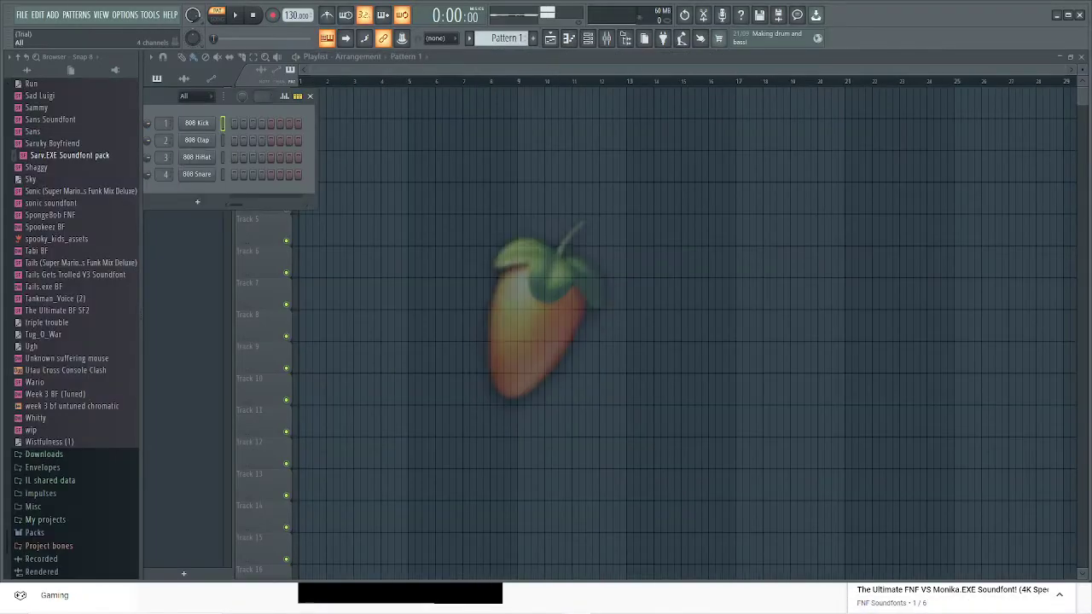
left_click(22, 14)
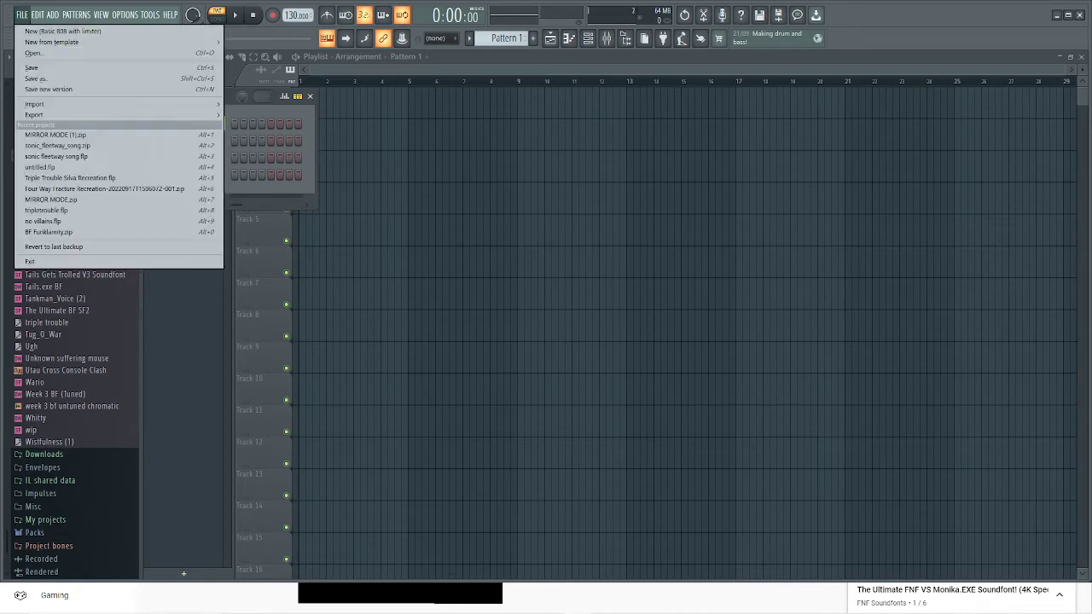
key("Escape")
key("alt+f")
key("Down")
key("Down")
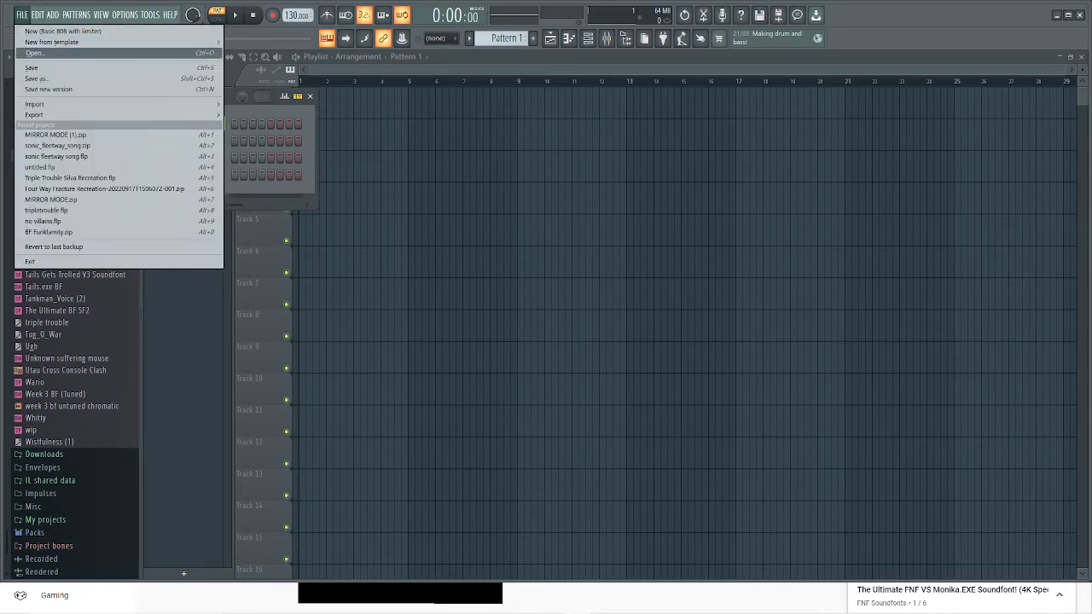
key("Return")
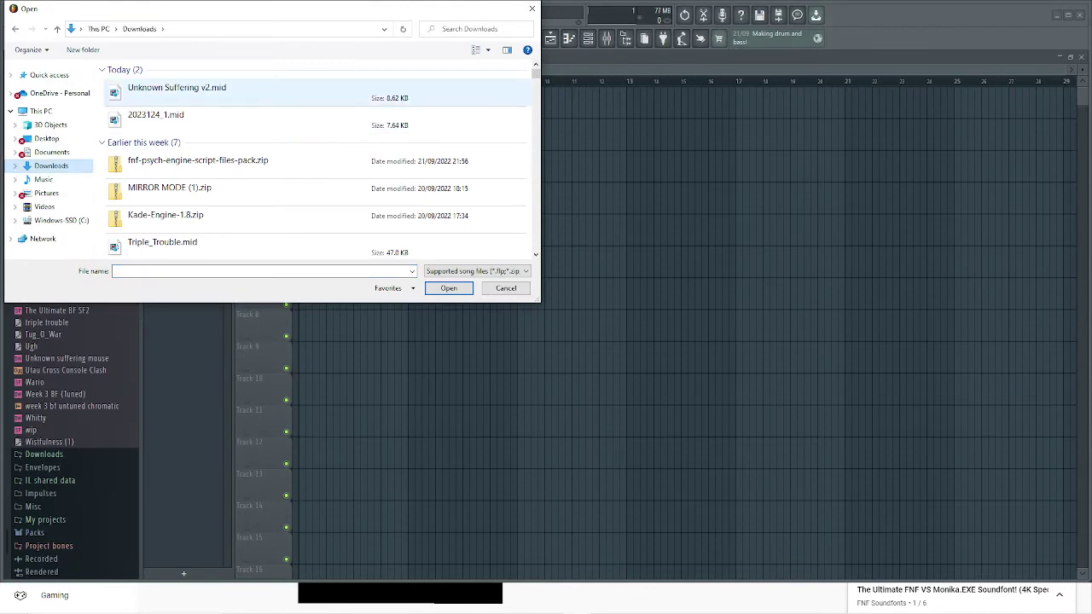
double_click(177, 92)
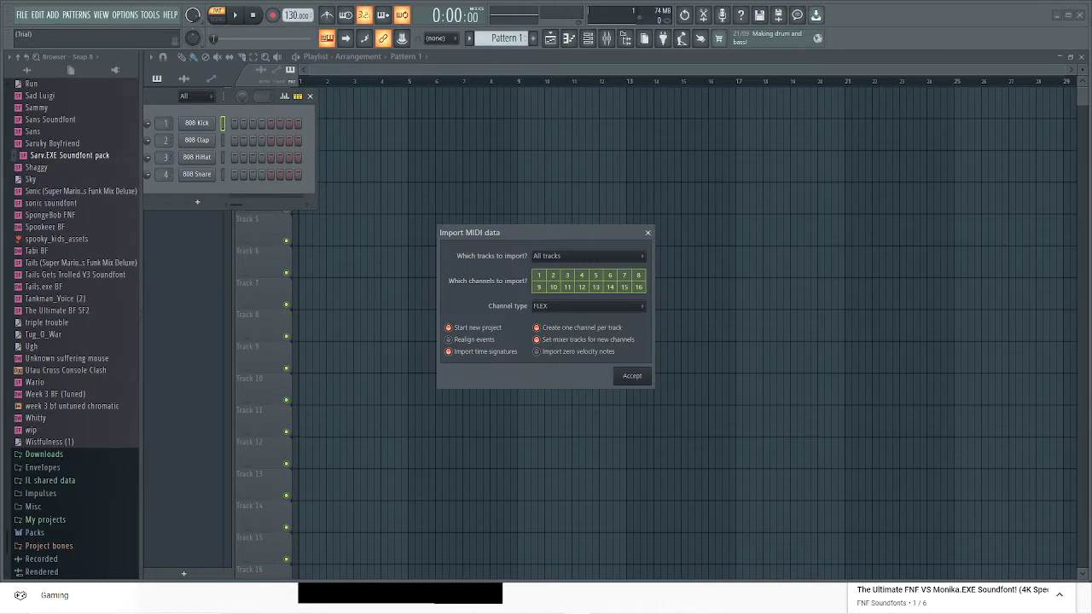
key("Return")
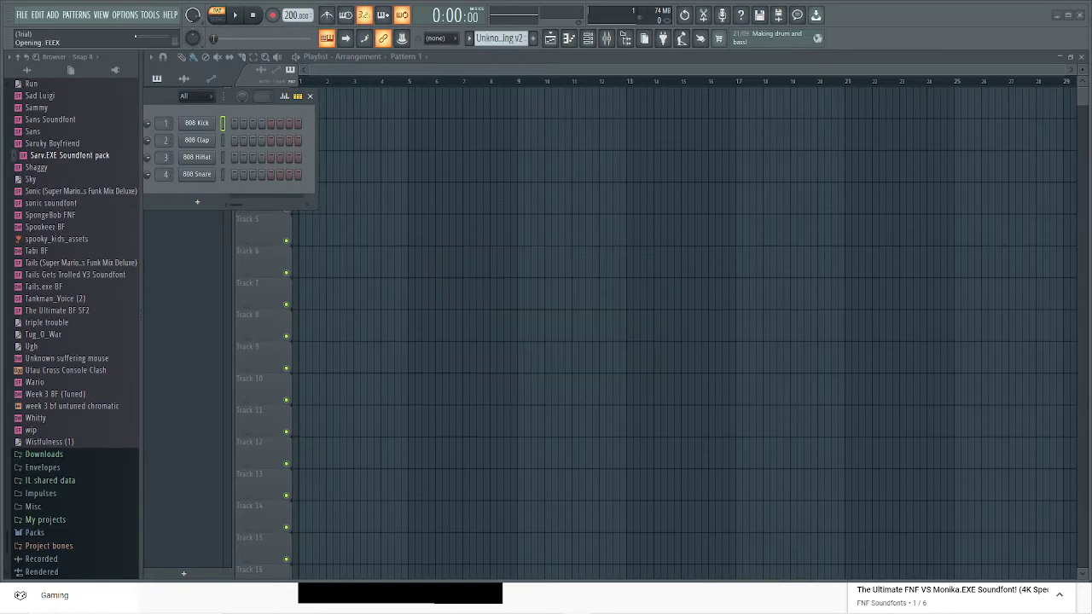
left_click(235, 14)
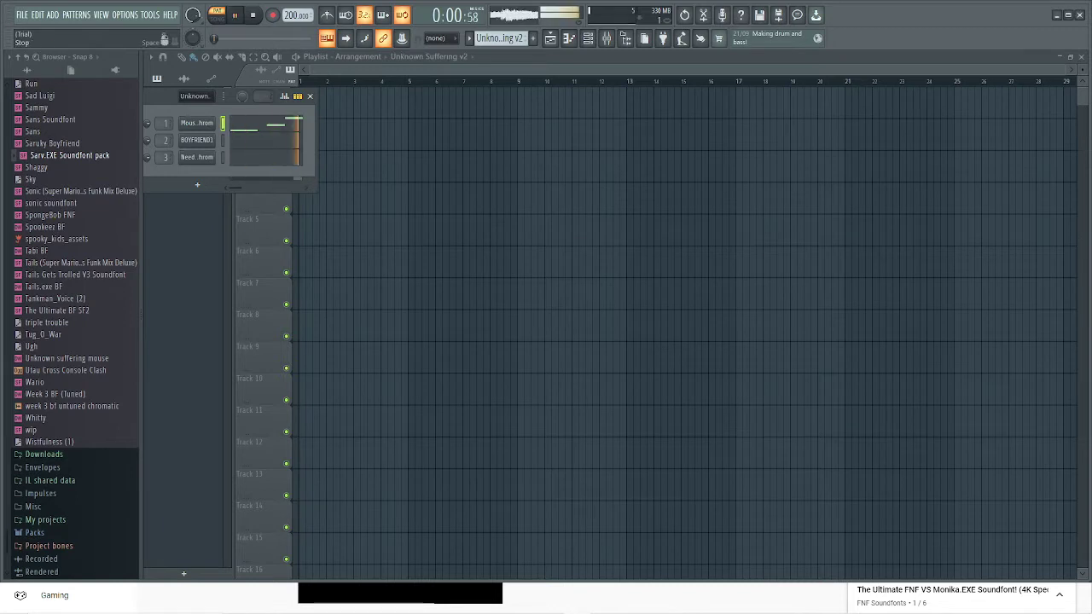
key("space")
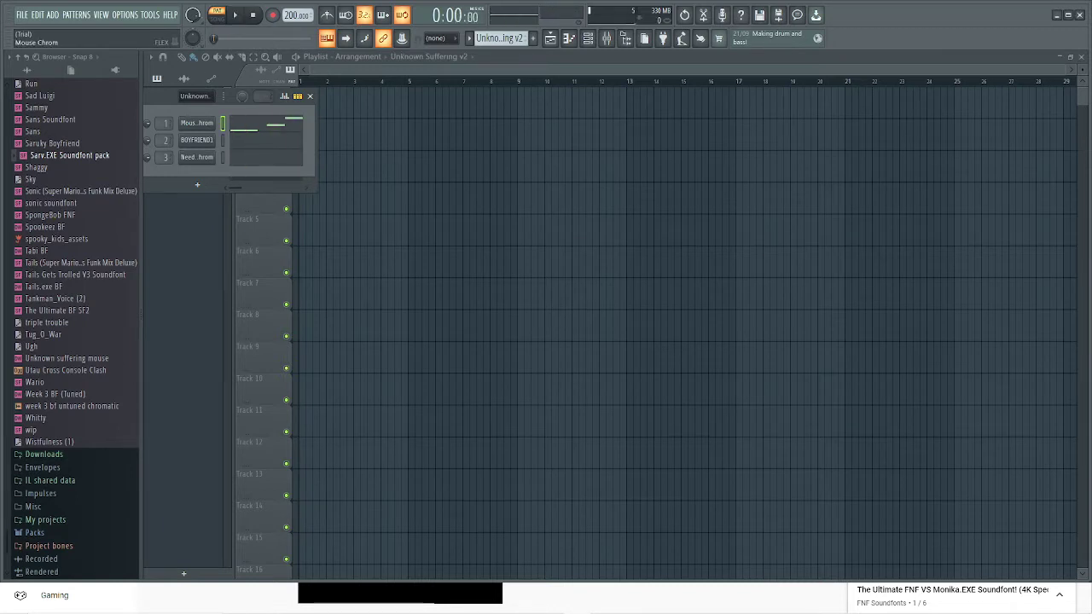
Replace the Mouse Chrom channel's instrument with SoundFont Player.
right_click(213, 120)
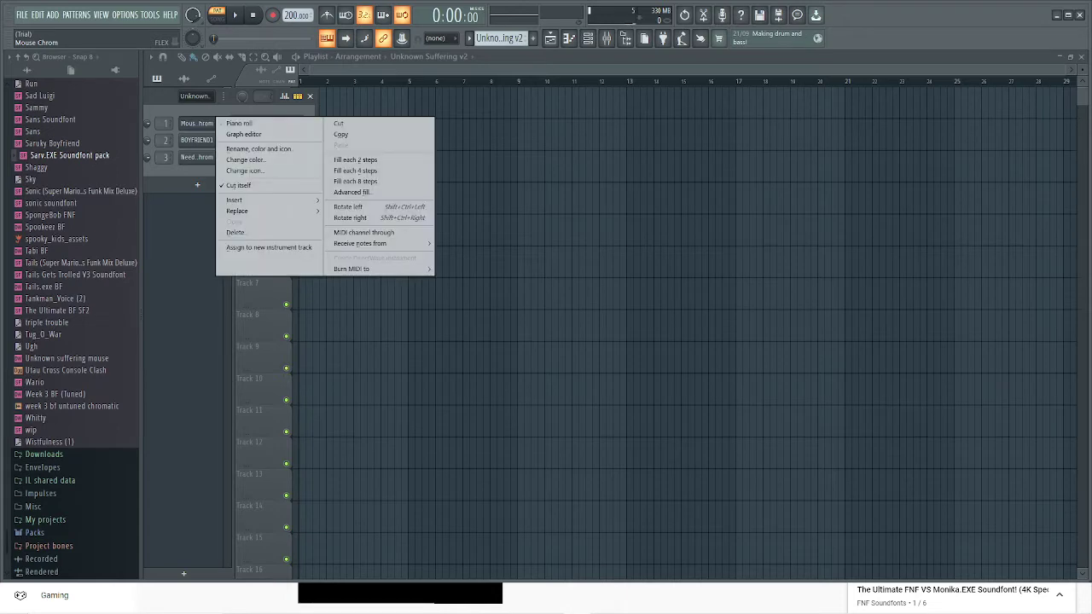
mouse_move(256, 199)
key("Escape")
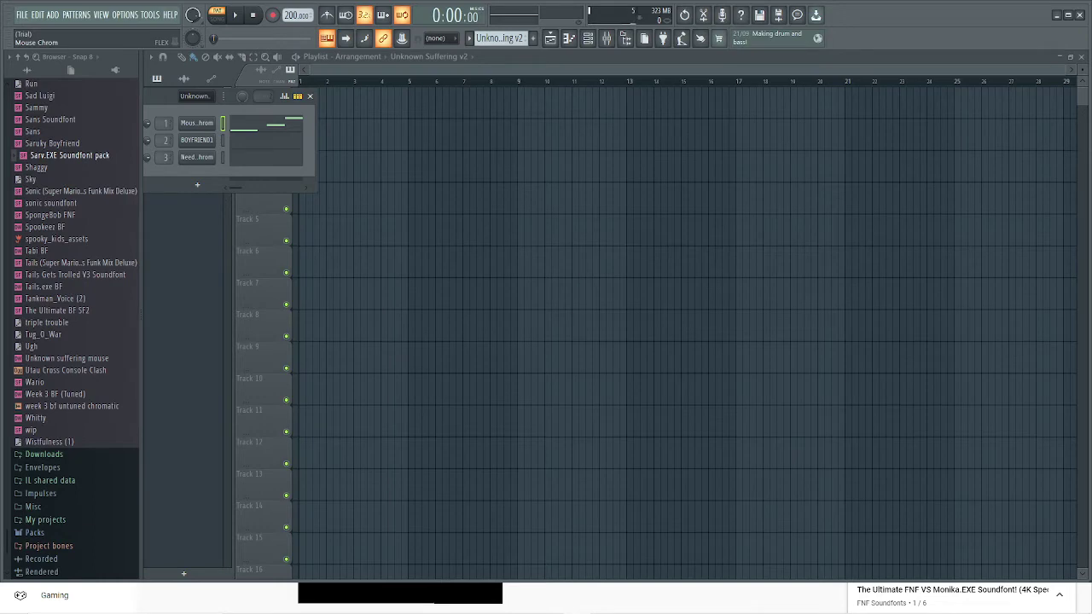
right_click(216, 120)
mouse_move(256, 210)
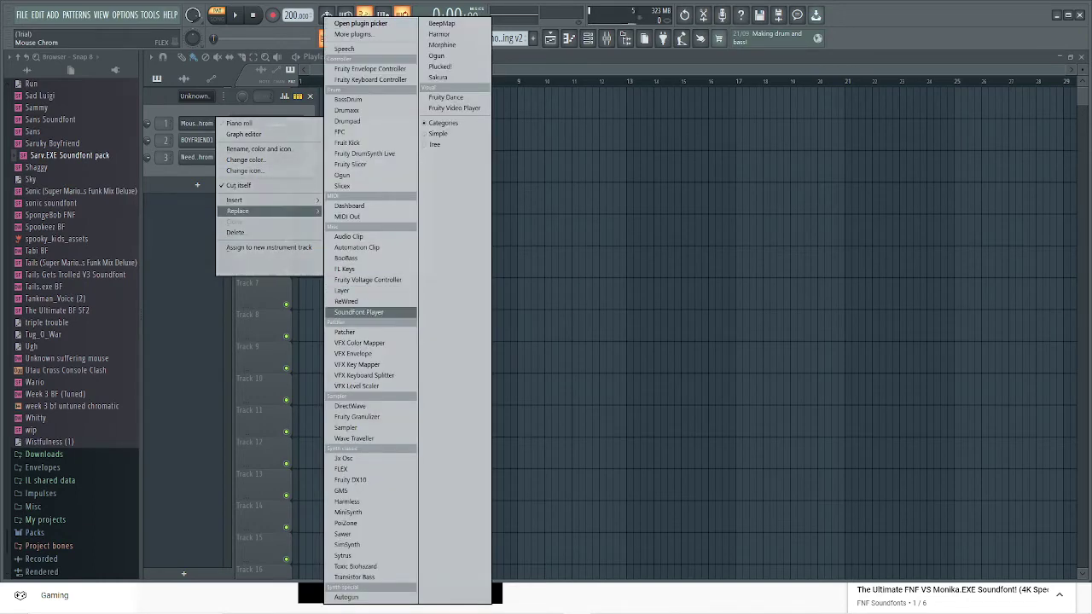
left_click(359, 312)
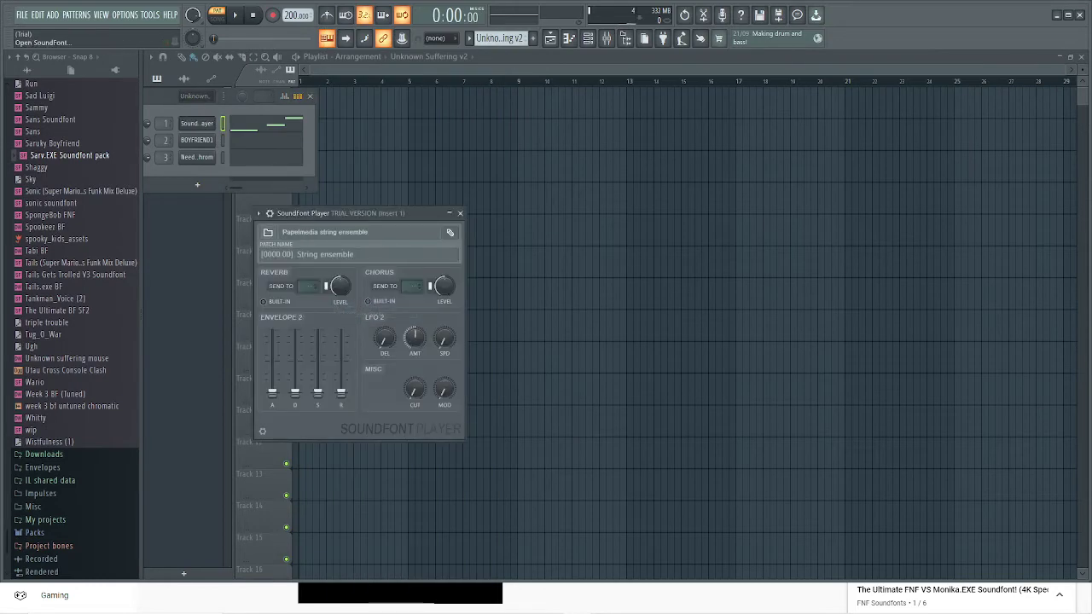
Load The Ultimate BF SF2 (1).sf2 from Downloads into the first channel's SoundFont Player.
left_click(268, 232)
left_click(51, 165)
scroll(256, 136, "down", 2)
scroll(316, 153, "down", 15)
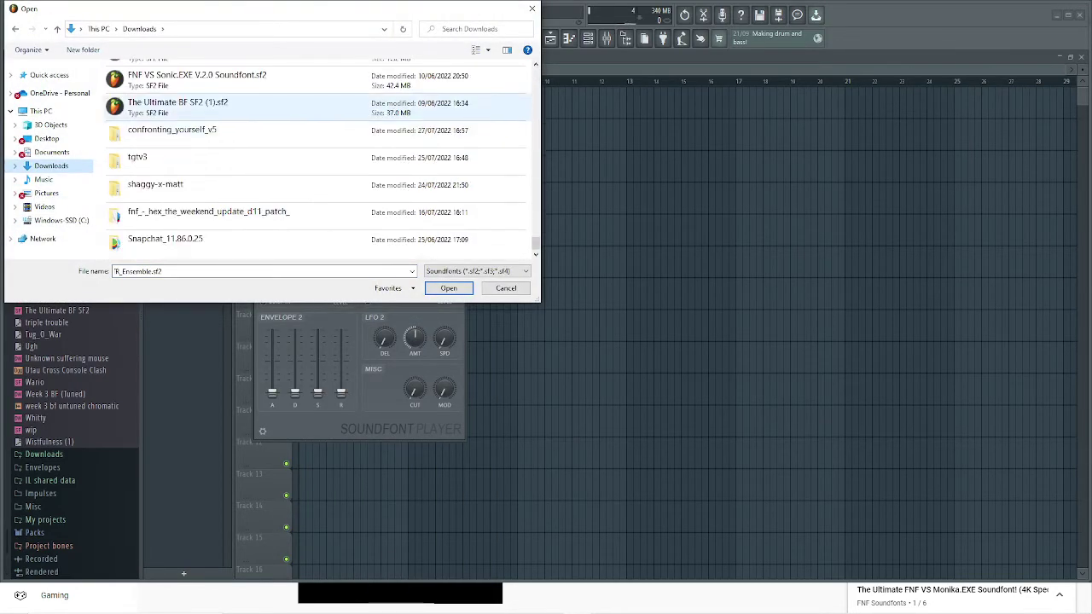
double_click(178, 105)
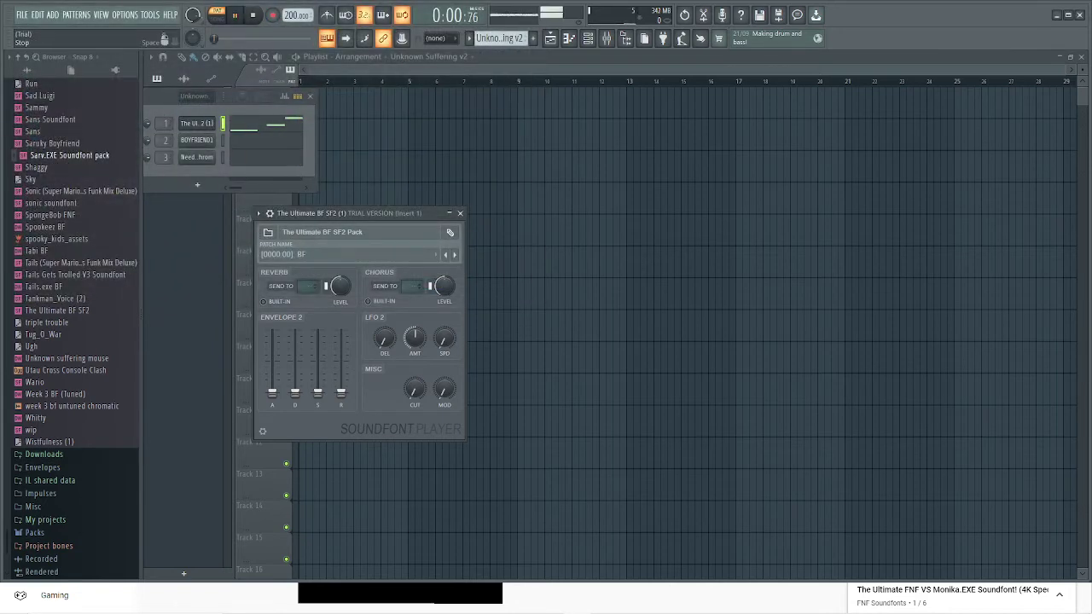
Reopen the soundfont file chooser and look for files by name, trying "mi", "moni" and "vs".
left_click(268, 232)
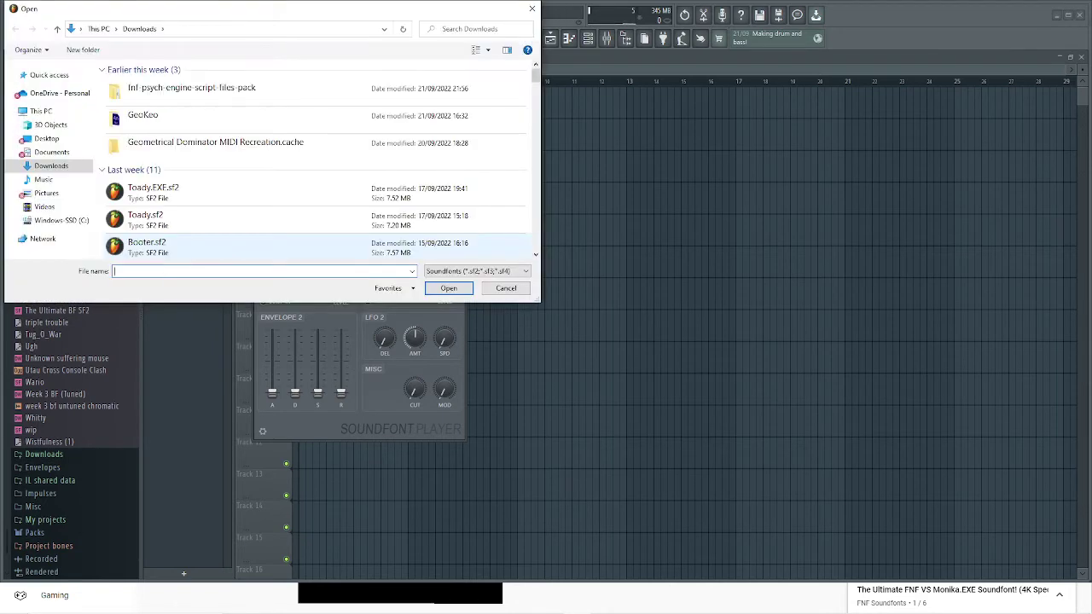
type("mi")
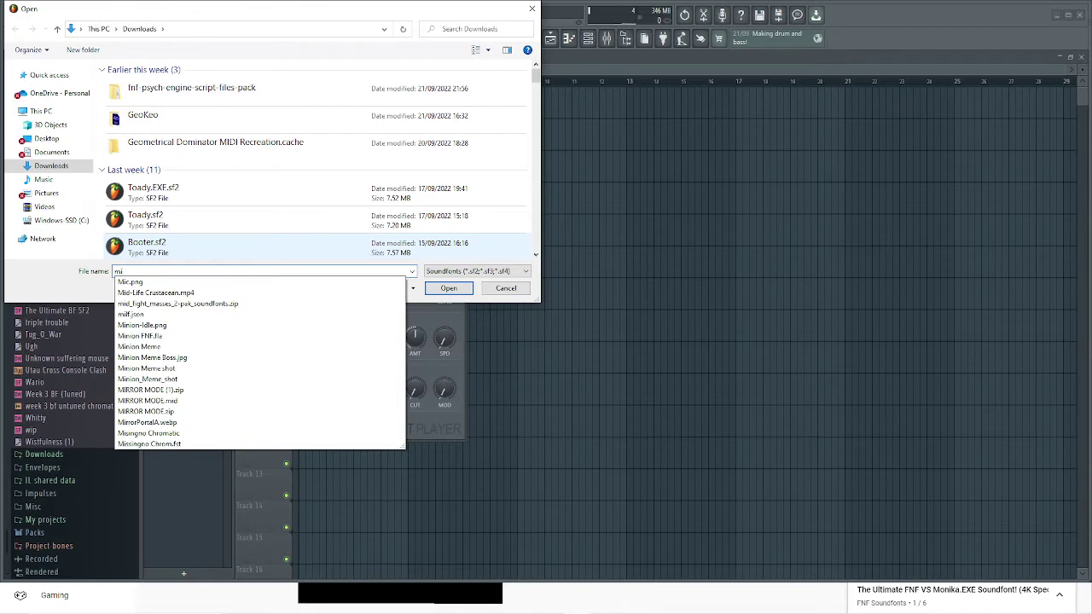
key("BackSpace")
type("oni")
key("BackSpace")
key("BackSpace")
key("BackSpace")
key("BackSpace")
type("vs")
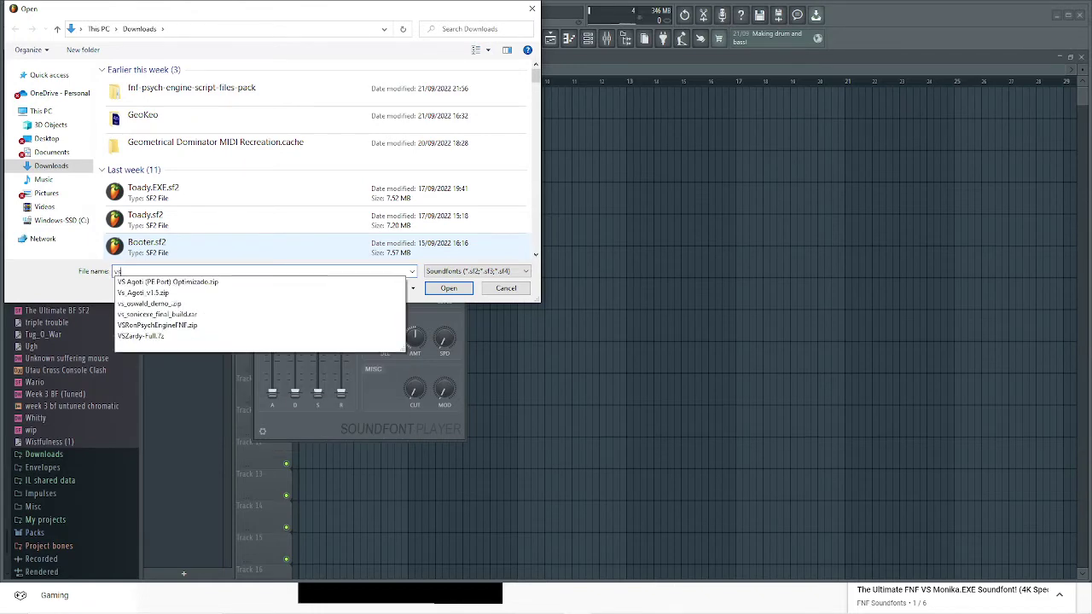
key("BackSpace")
key("BackSpace")
key("BackSpace")
Load Doki Doki Takeover Soundfont.sf2 from Downloads into the first channel and start playback.
scroll(316, 186, "down", 10)
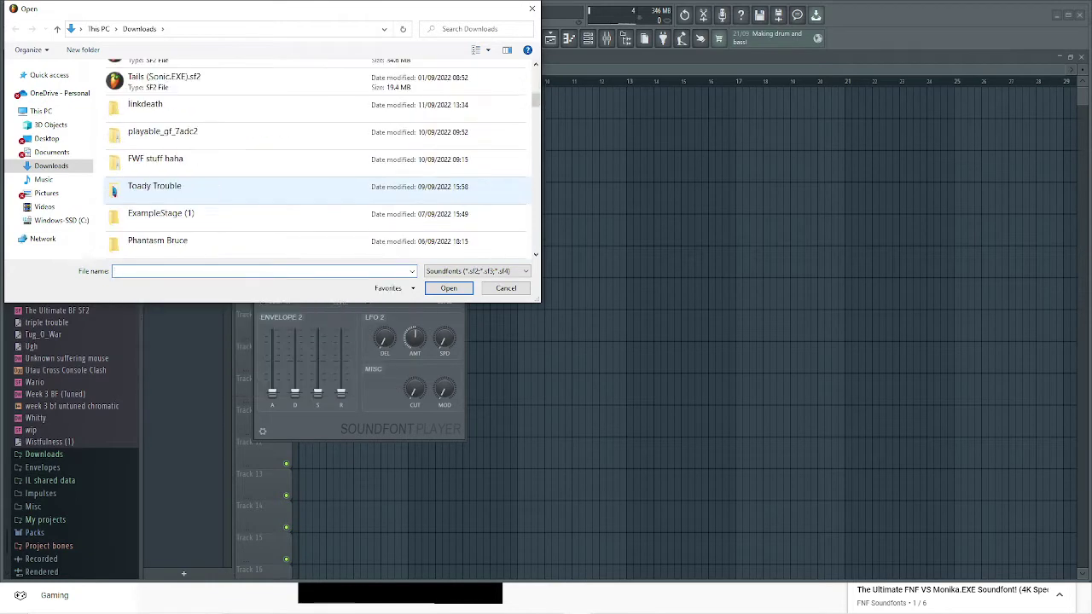
scroll(316, 186, "down", 1)
scroll(316, 183, "up", 3)
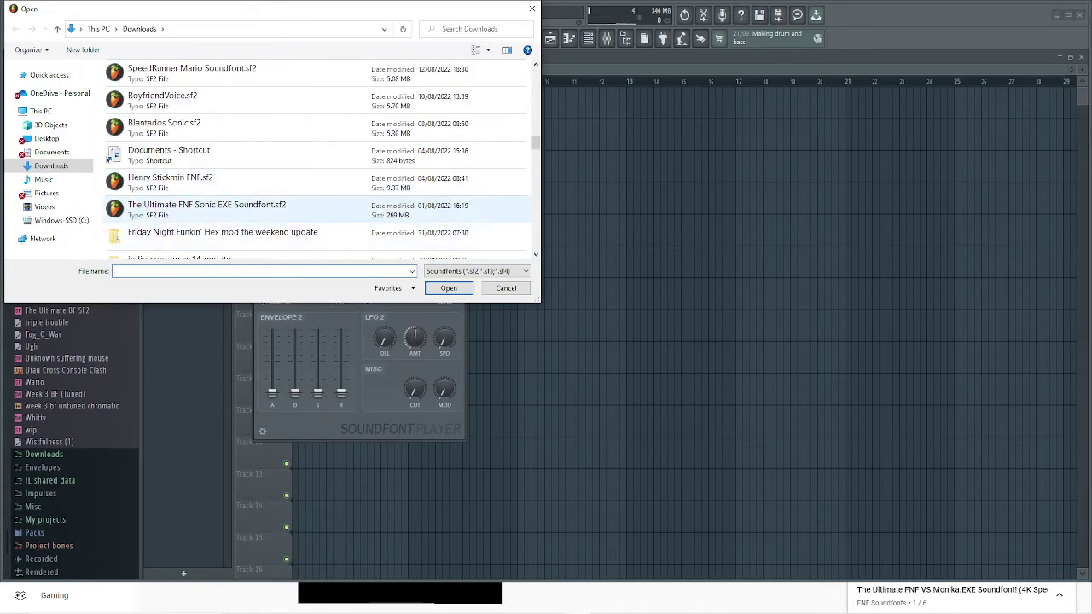
scroll(316, 205, "up", 3)
scroll(316, 196, "down", 10)
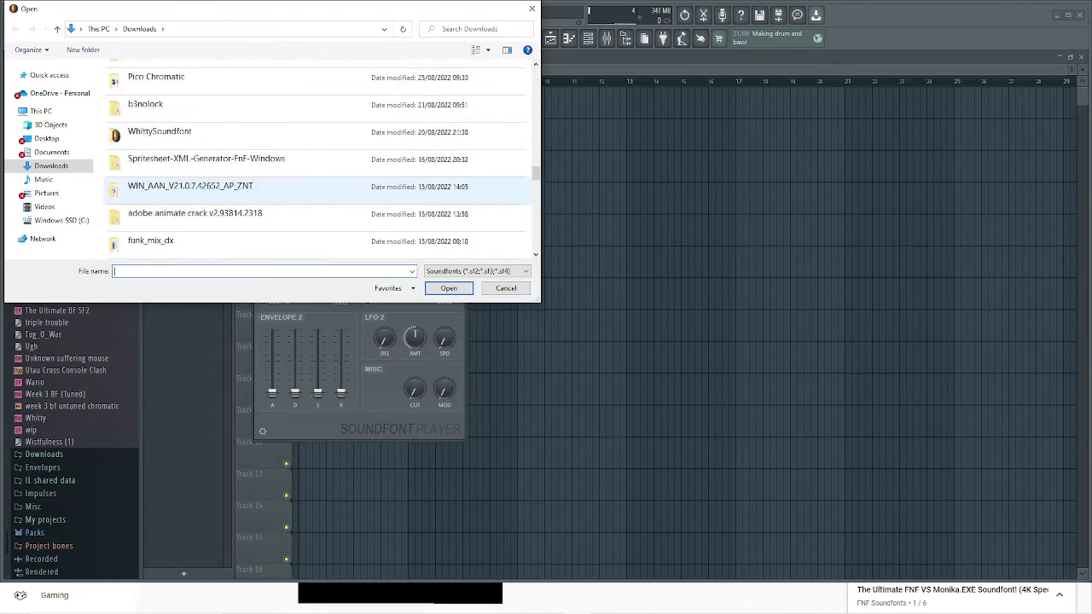
scroll(315, 191, "down", 1)
scroll(316, 193, "up", 1)
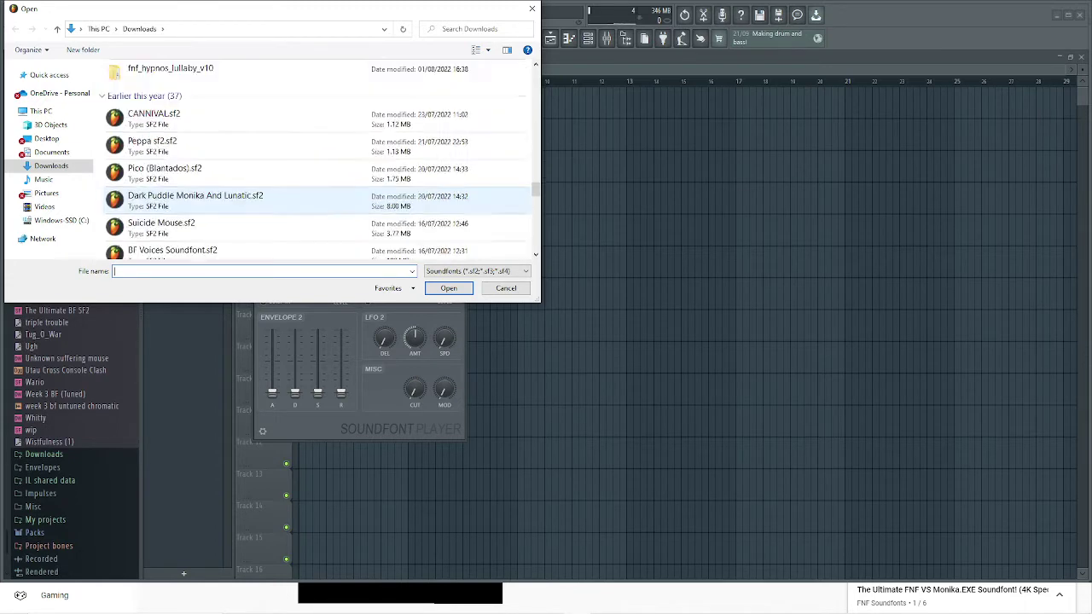
scroll(316, 205, "down", 4)
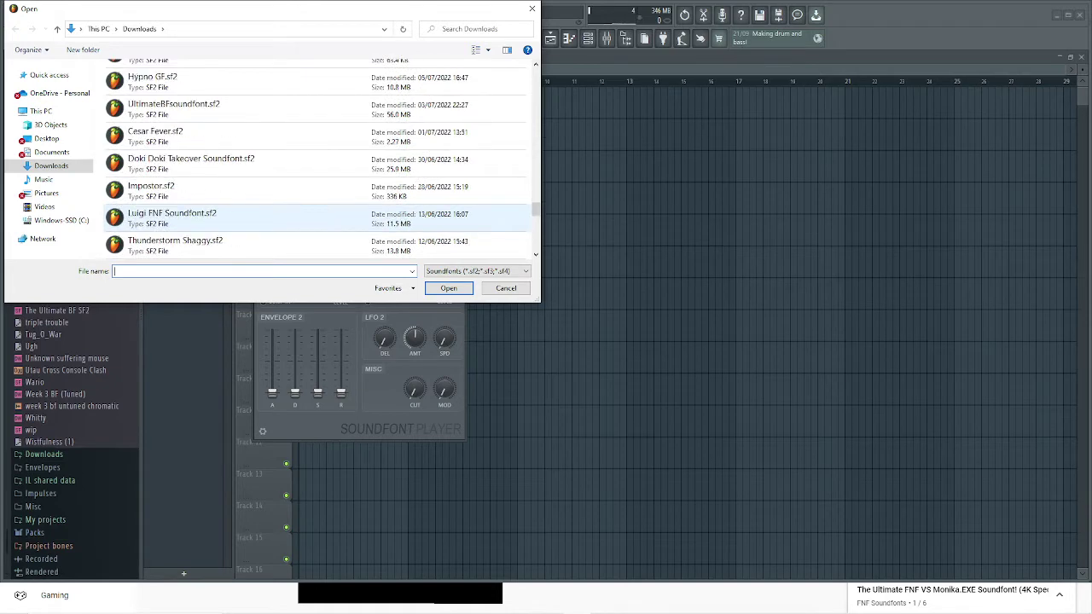
double_click(191, 162)
key("space")
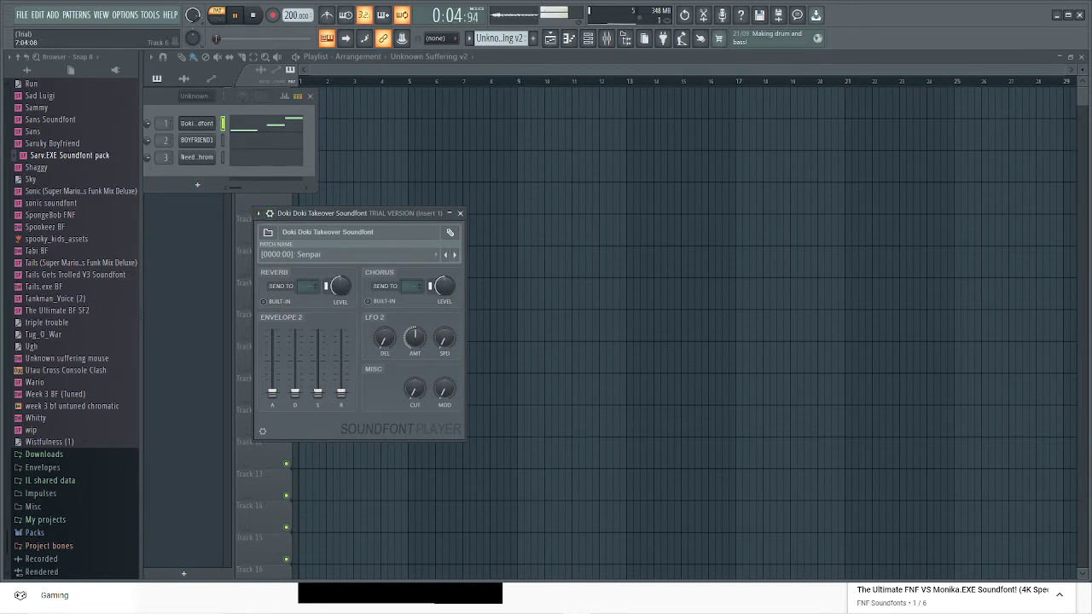
Audition the Doki Doki Takeover patches up to HD Senpai, leave that one selected and stop playback.
left_click(455, 254)
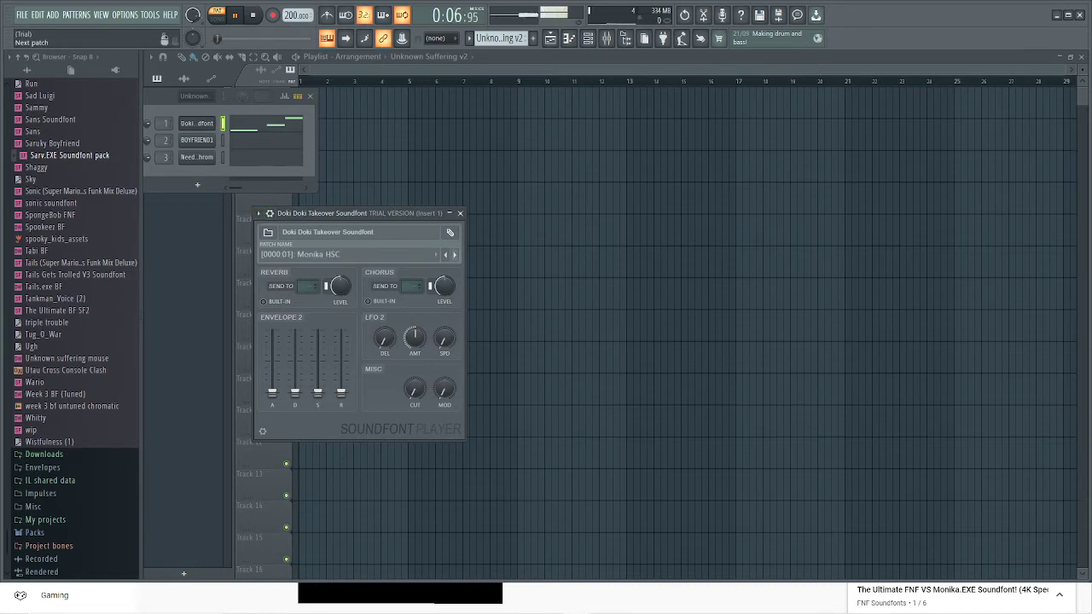
left_click(455, 255)
left_click(455, 254)
key("space")
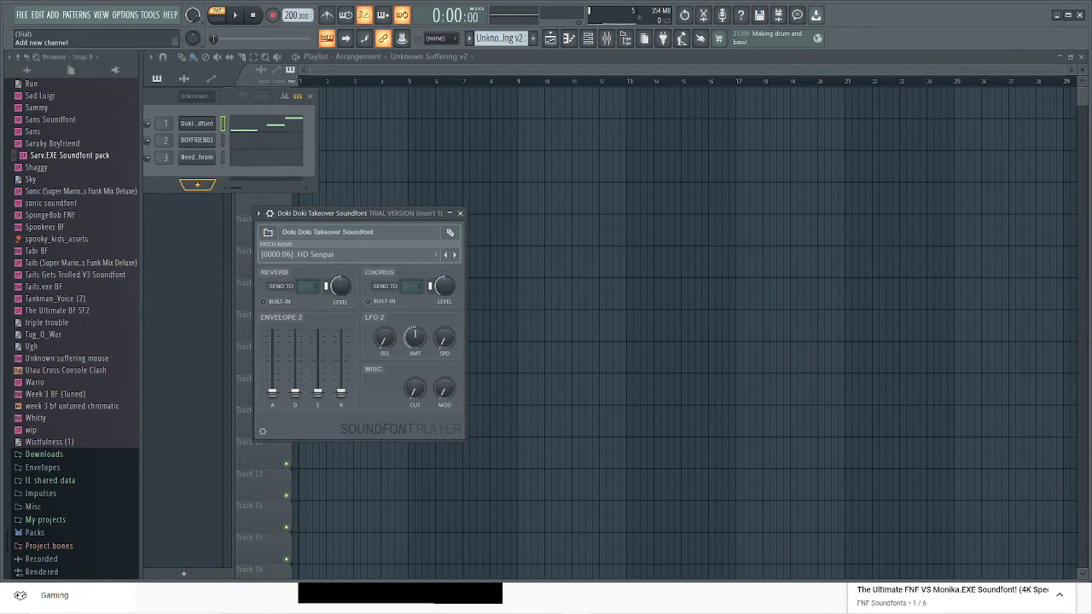
Add a new Slicex channel to the channel rack.
left_click(193, 15)
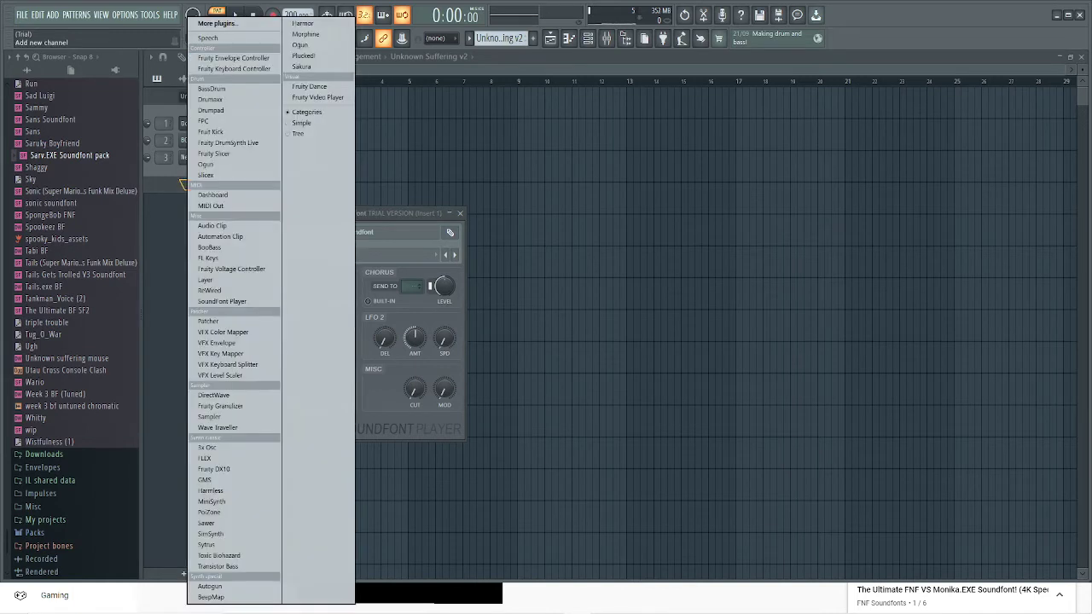
left_click(198, 184)
left_click(198, 184)
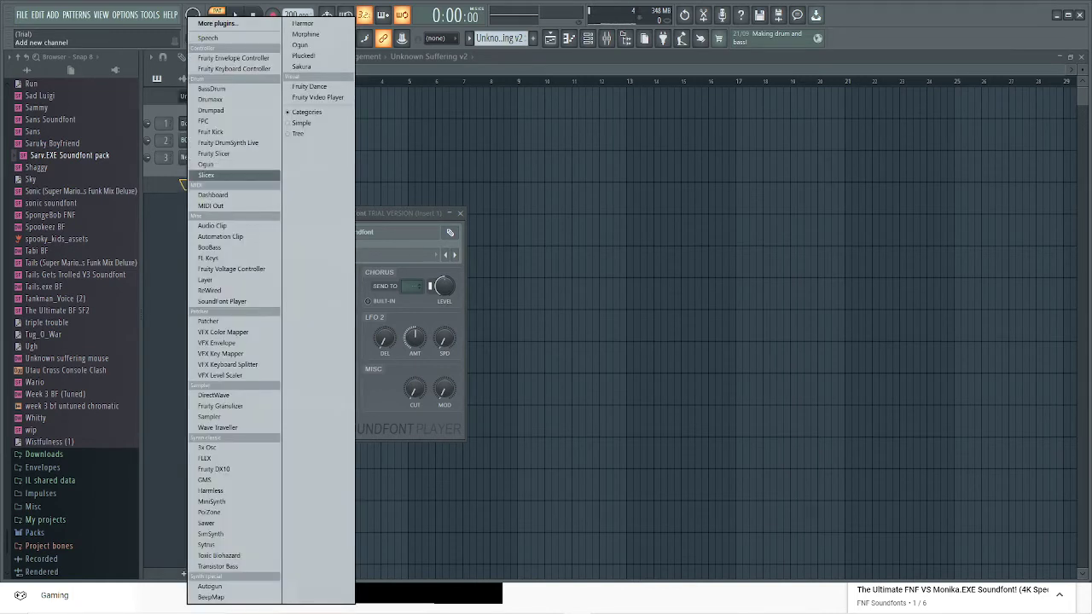
left_click(183, 183)
left_click(182, 183)
left_click(206, 174)
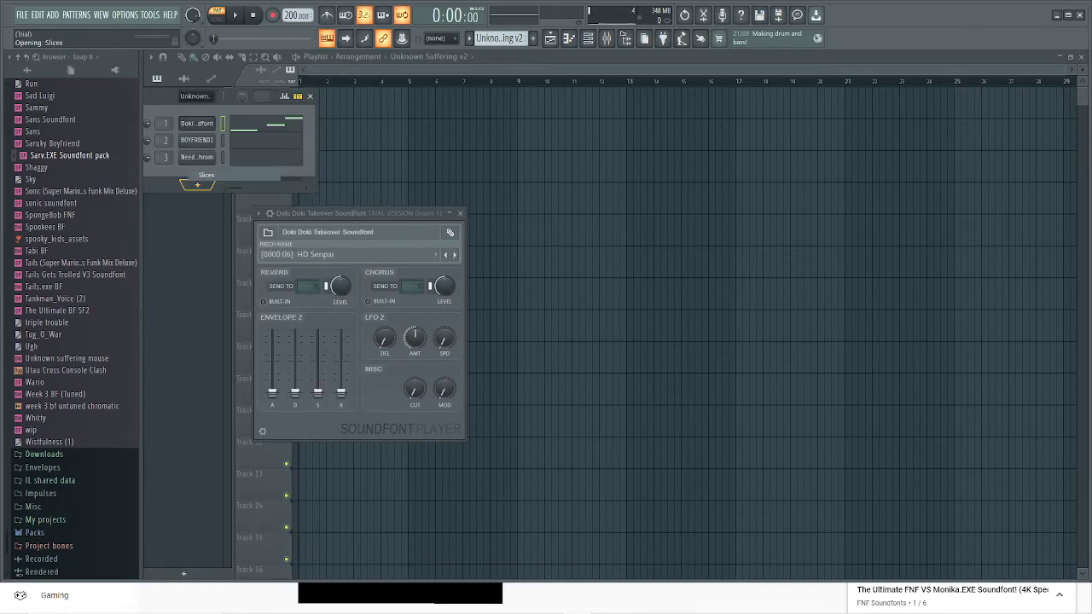
Load the sample Shaggy Chromatic Scale.wav from Downloads into Slicex.
left_click(248, 295)
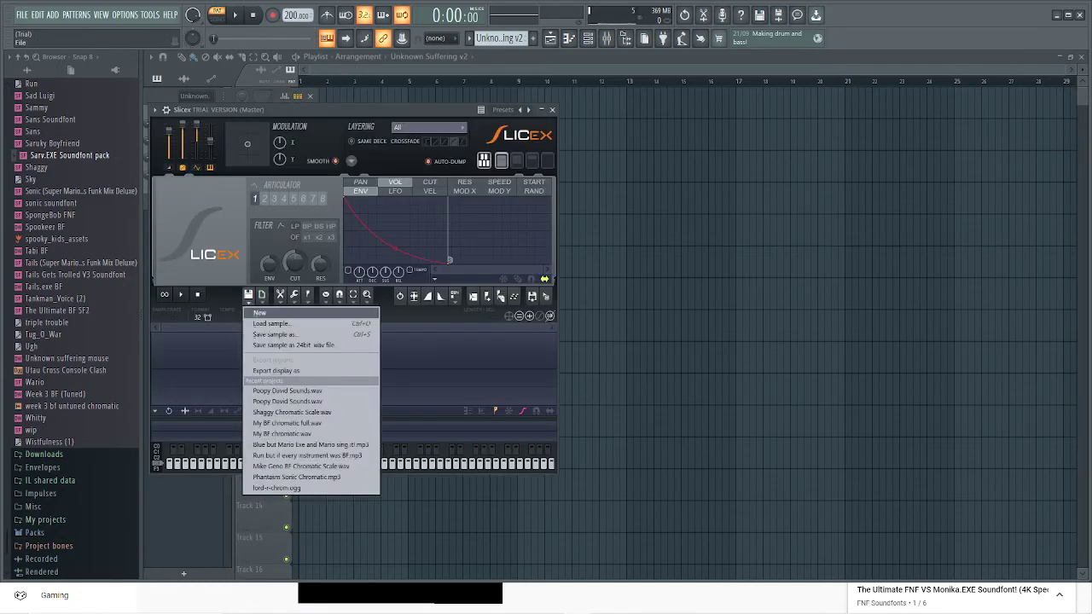
left_click(248, 296)
left_click(249, 296)
left_click(271, 323)
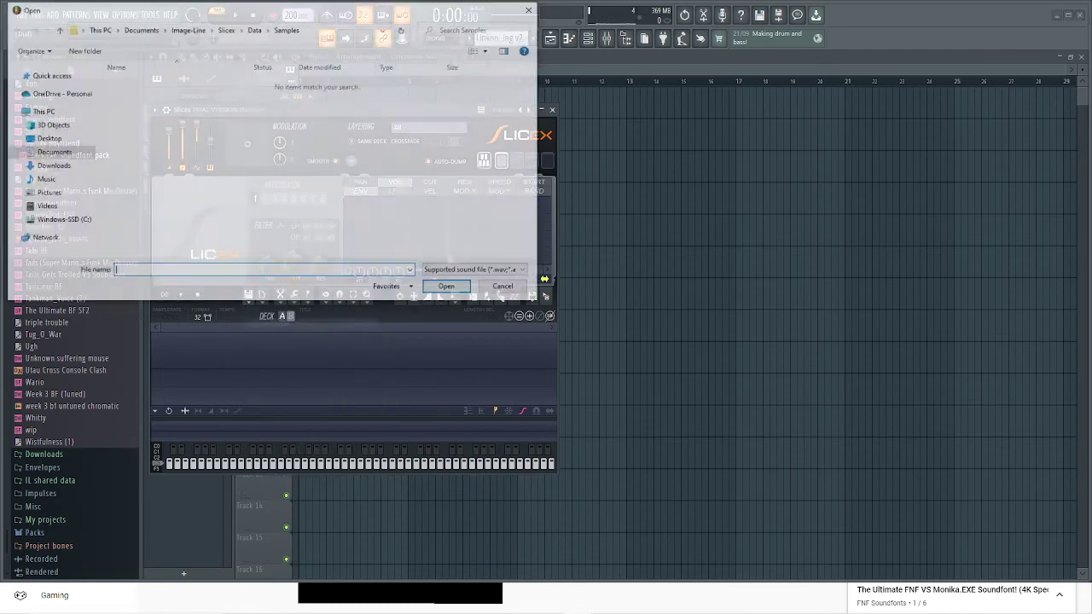
left_click(51, 166)
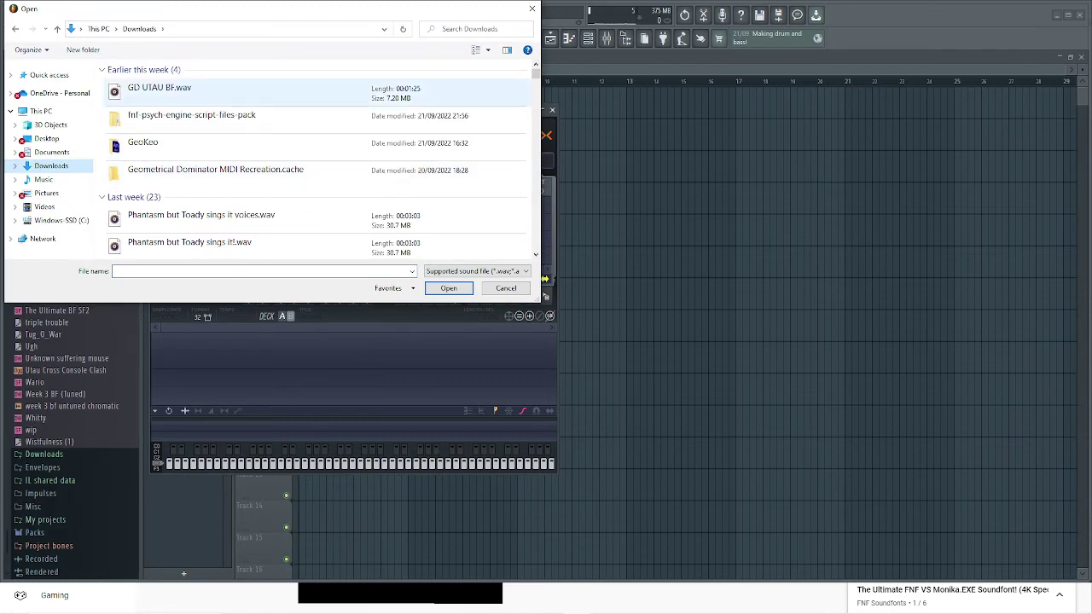
scroll(316, 175, "down", 5)
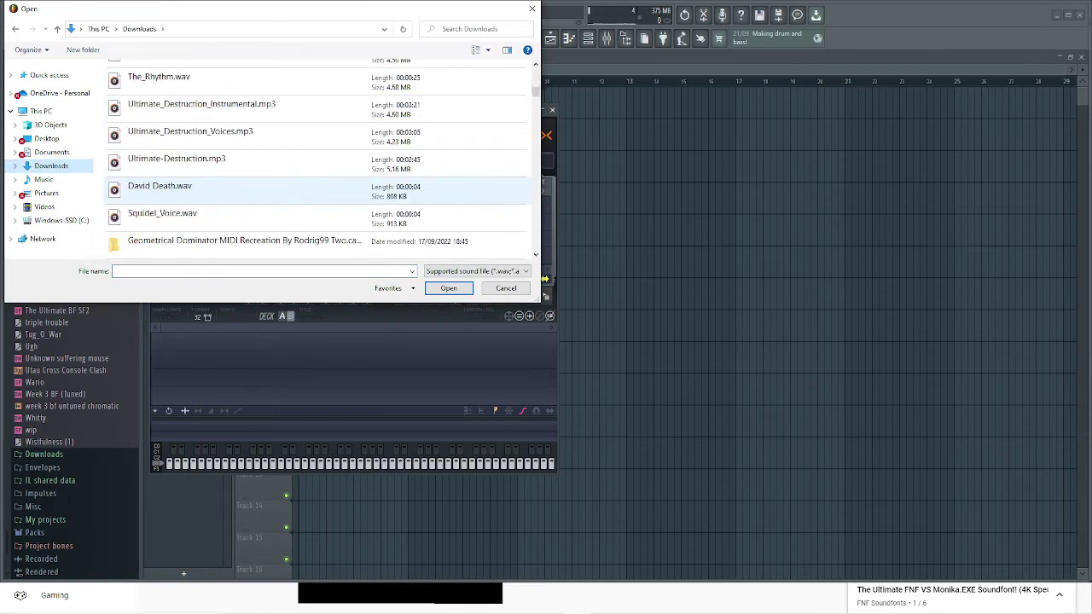
scroll(256, 186, "down", 3)
scroll(256, 134, "down", 1)
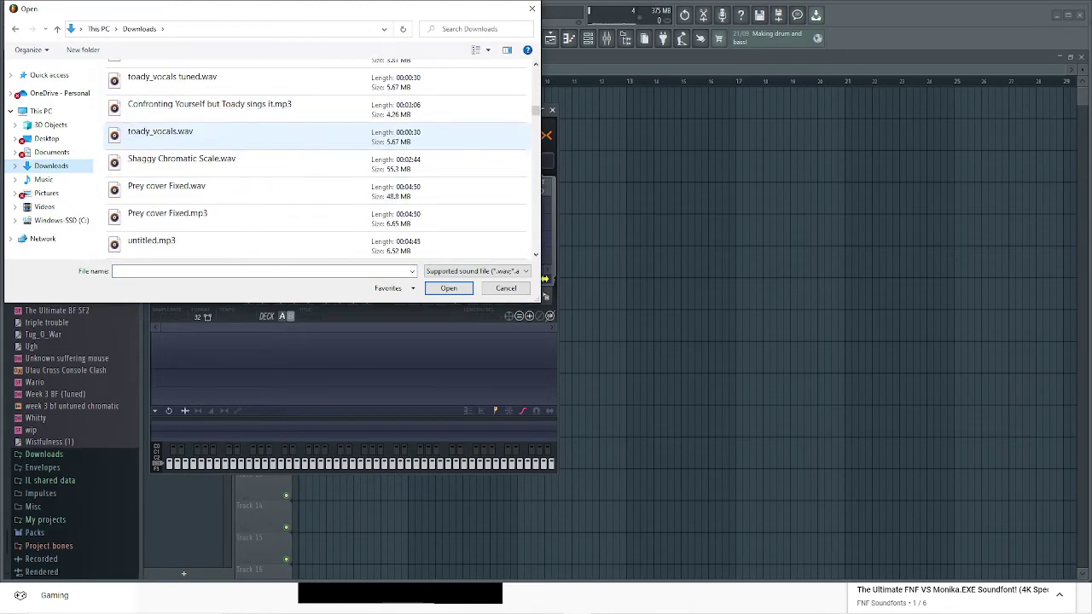
scroll(256, 136, "down", 3)
scroll(256, 150, "up", 2)
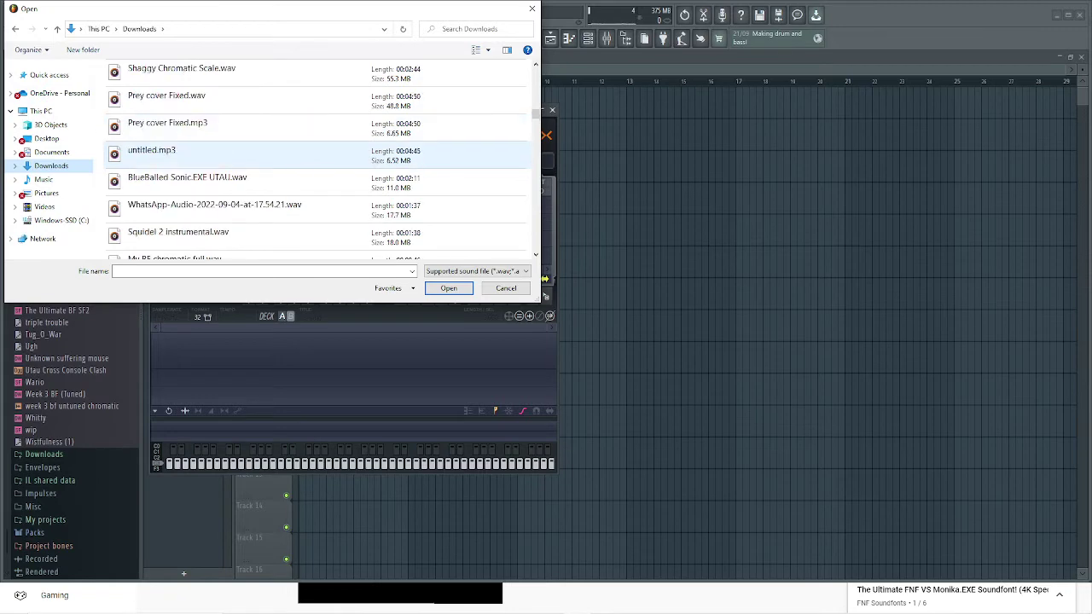
scroll(256, 150, "up", 1)
double_click(256, 150)
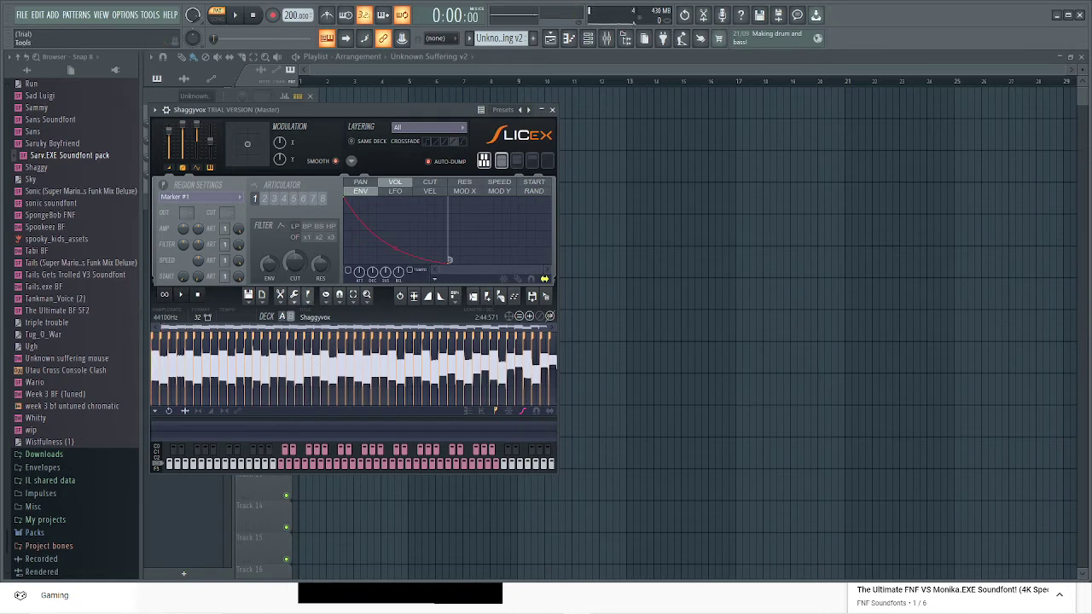
Auto-slice the Shaggy sample with dull sensitivity and close the Slicex window.
left_click(308, 295)
key("Escape")
left_click(308, 295)
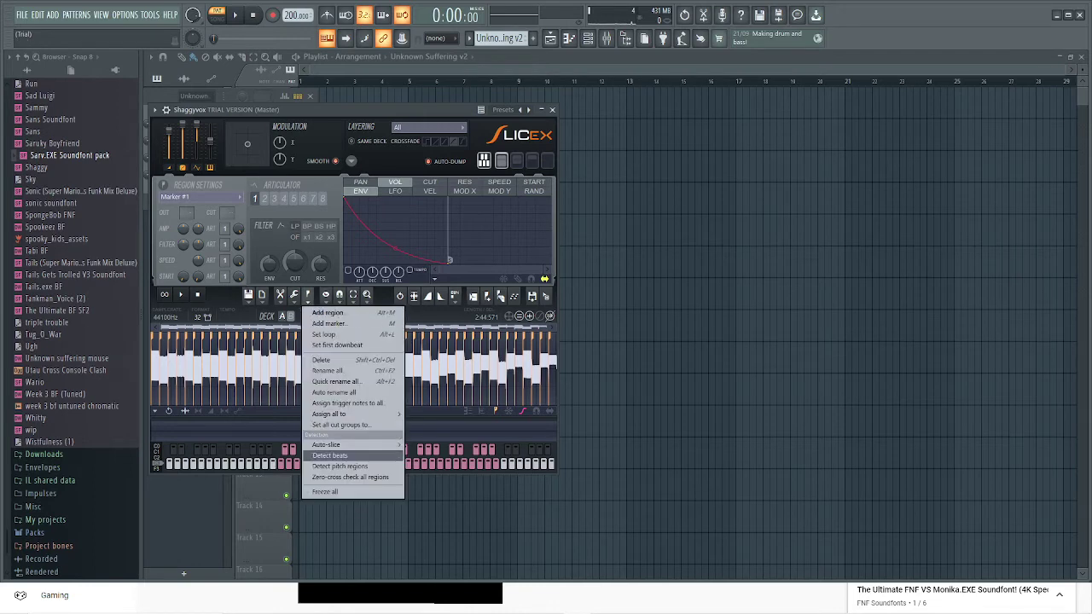
mouse_move(342, 445)
left_click(445, 456)
left_click(308, 295)
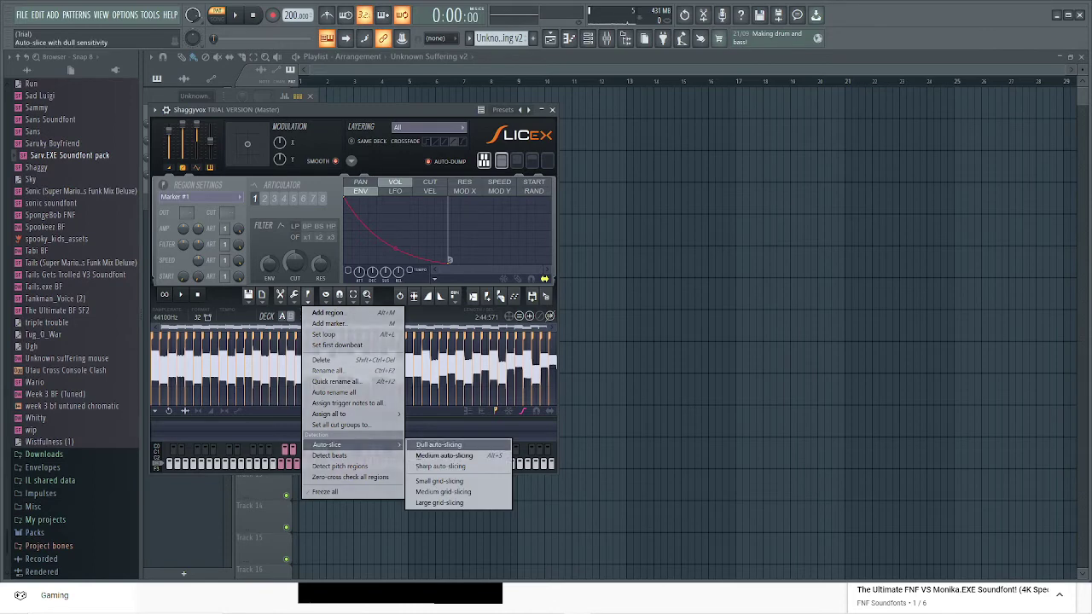
left_click(439, 445)
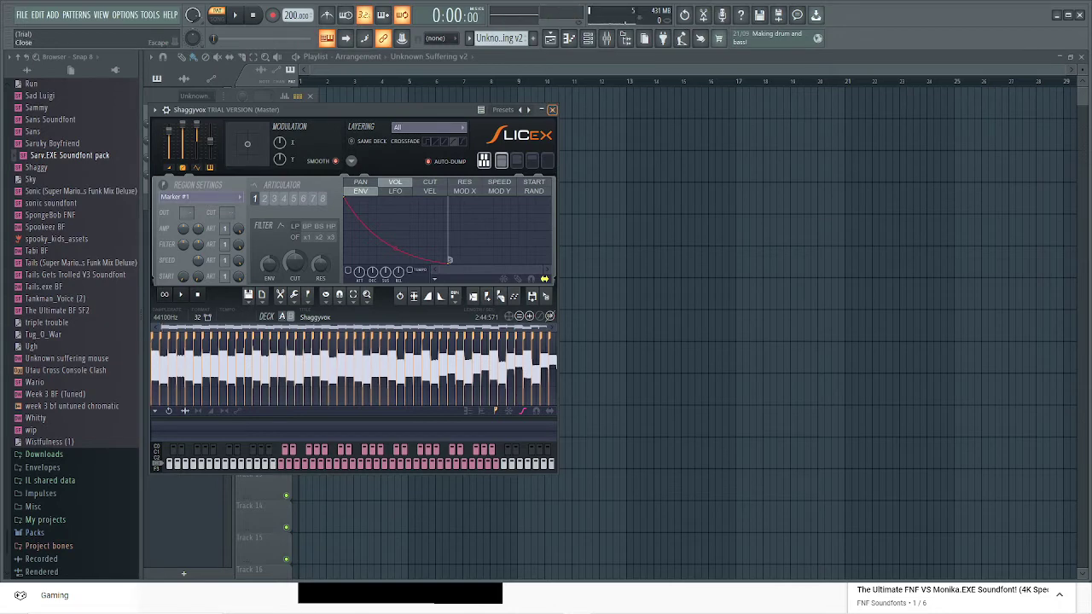
left_click(552, 109)
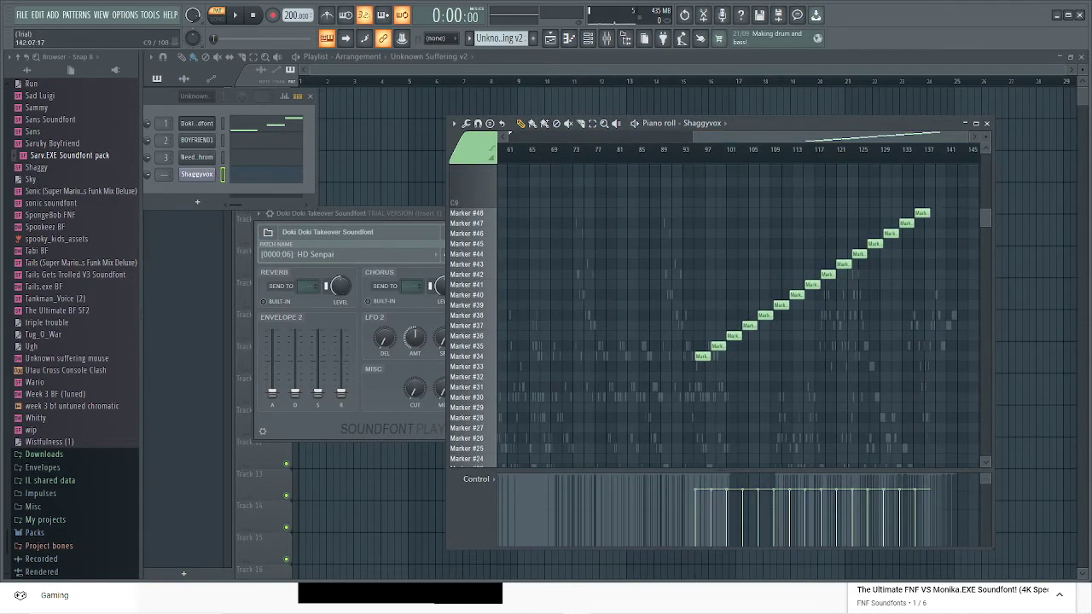
Delete the auto-generated marker notes from the Shaggyvox piano roll and look through its marker keys.
left_click_drag(922, 213, 703, 357)
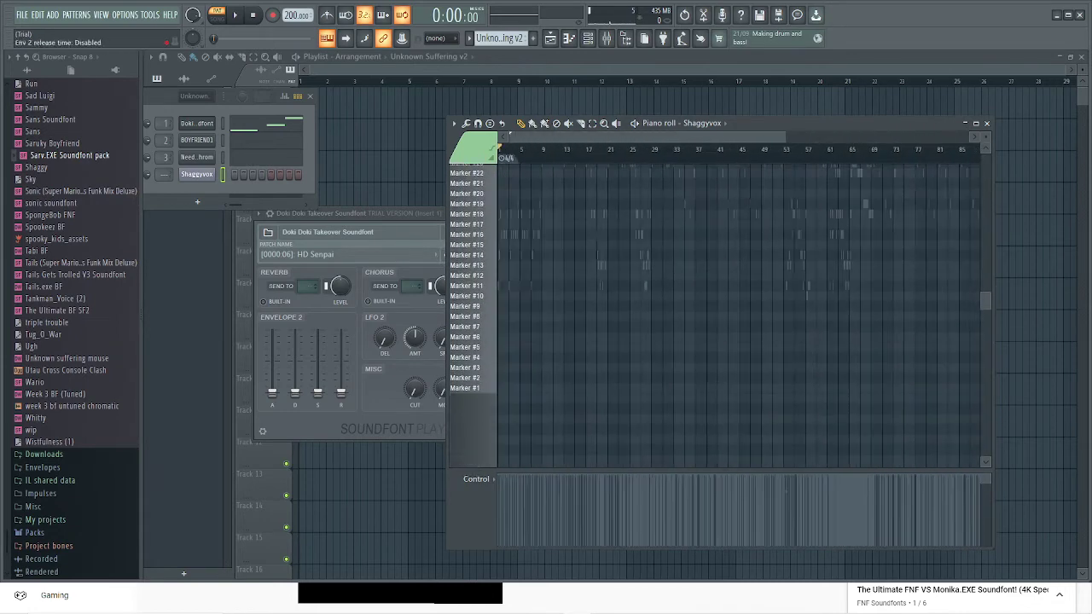
scroll(709, 322, "down", 1)
scroll(709, 322, "up", 5)
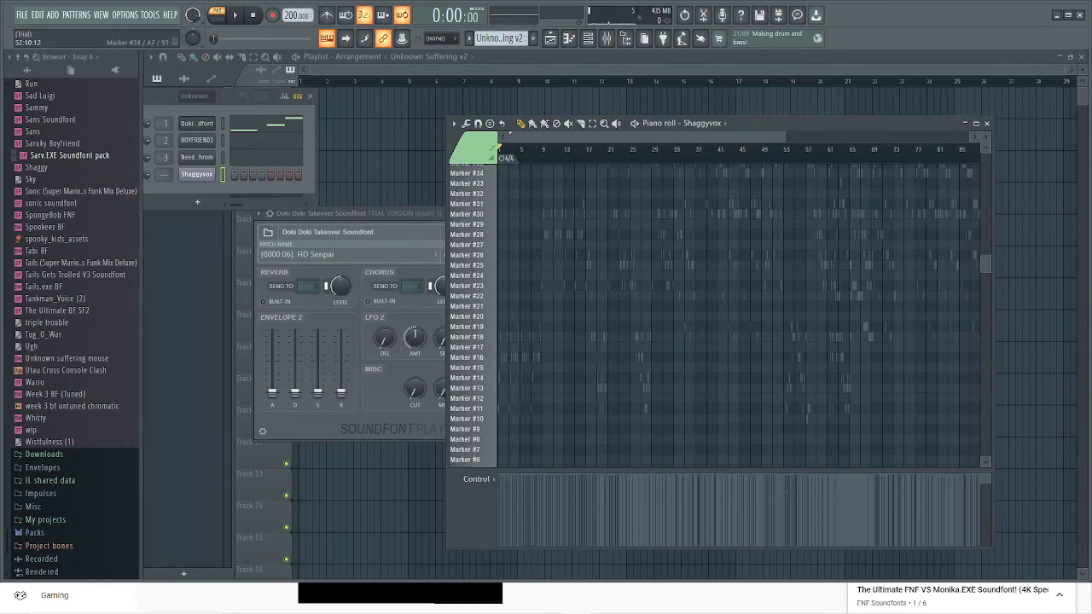
scroll(467, 324, "up", 3)
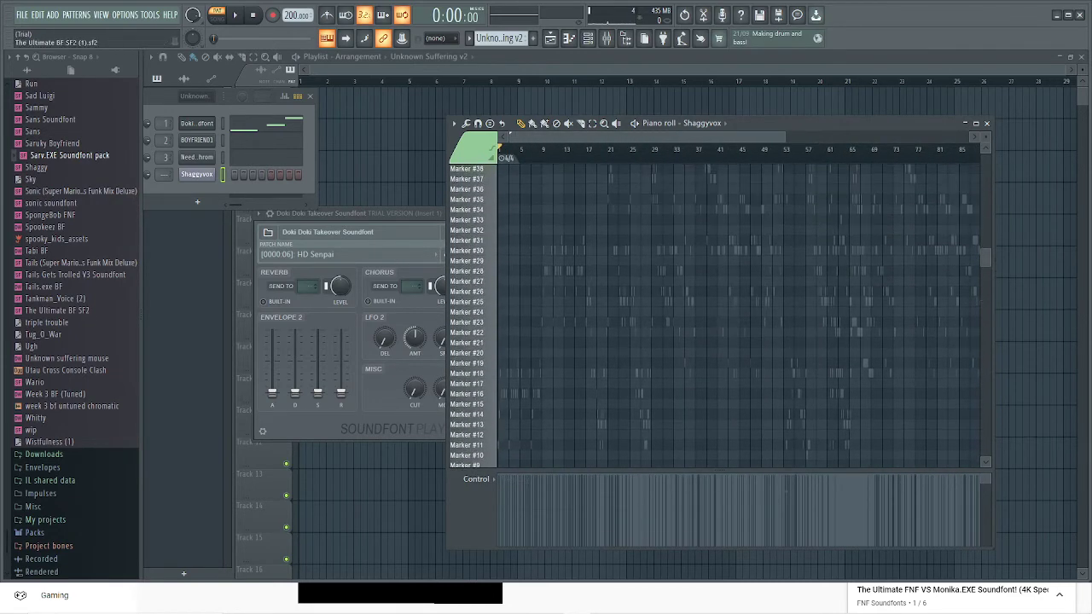
scroll(468, 272, "down", 2)
mouse_move(468, 336)
left_mouse_down()
mouse_move(467, 214)
mouse_move(468, 429)
mouse_move(468, 211)
left_mouse_up()
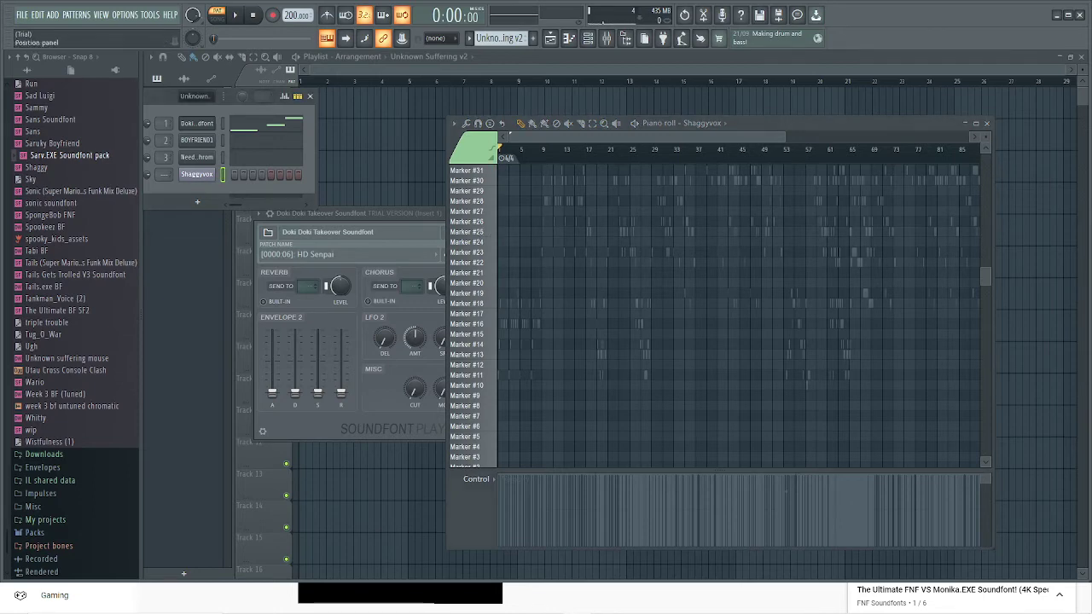
Copy the notes from the BOYFRIEND1 channel and paste them into the Shaggyvox channel.
right_click(209, 123)
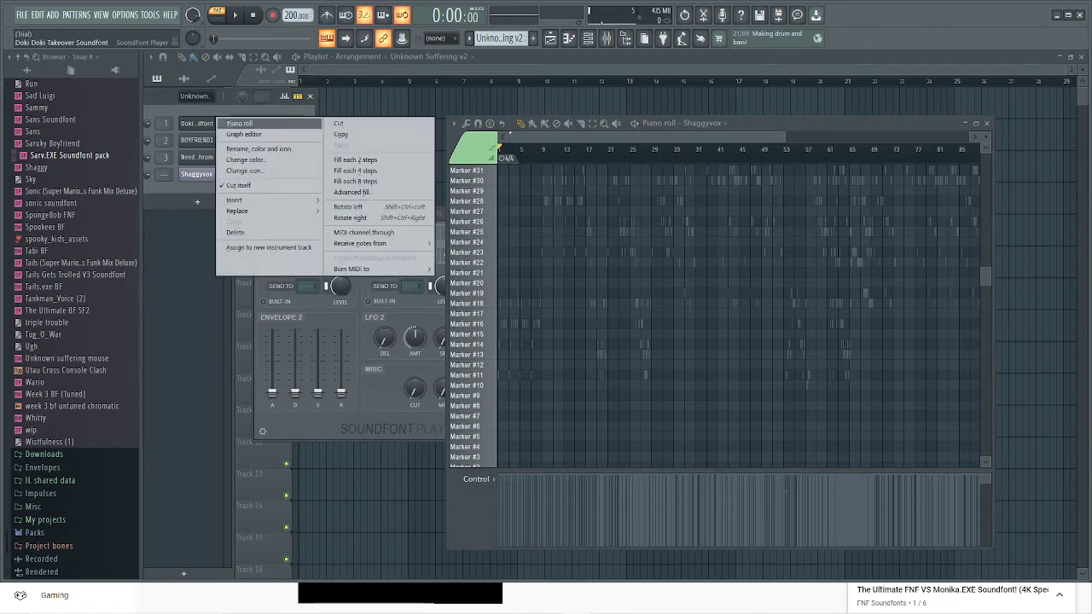
left_click(341, 134)
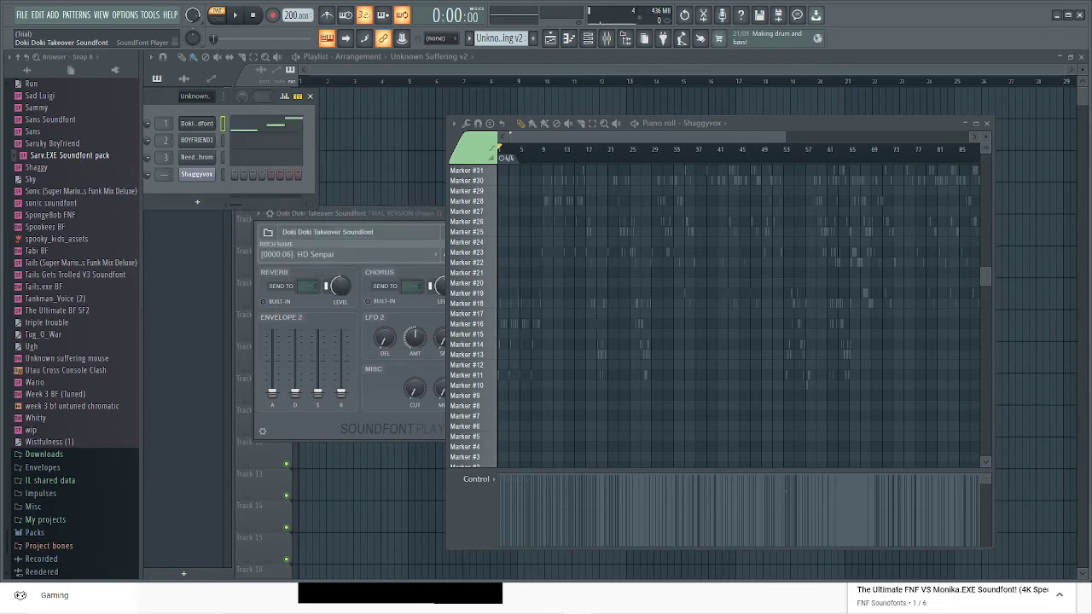
right_click(209, 140)
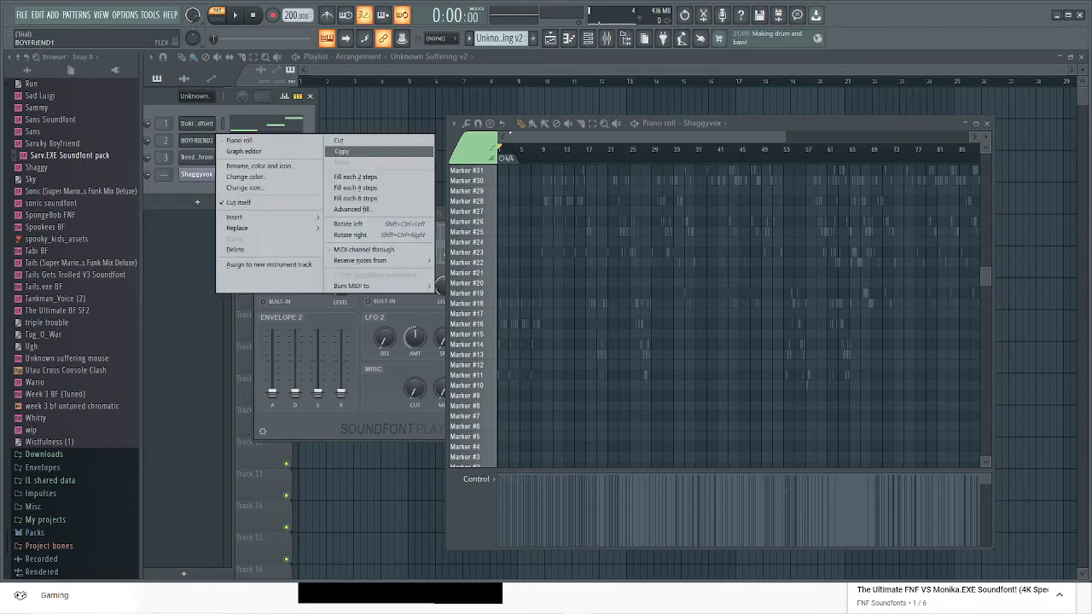
left_click(341, 151)
right_click(215, 136)
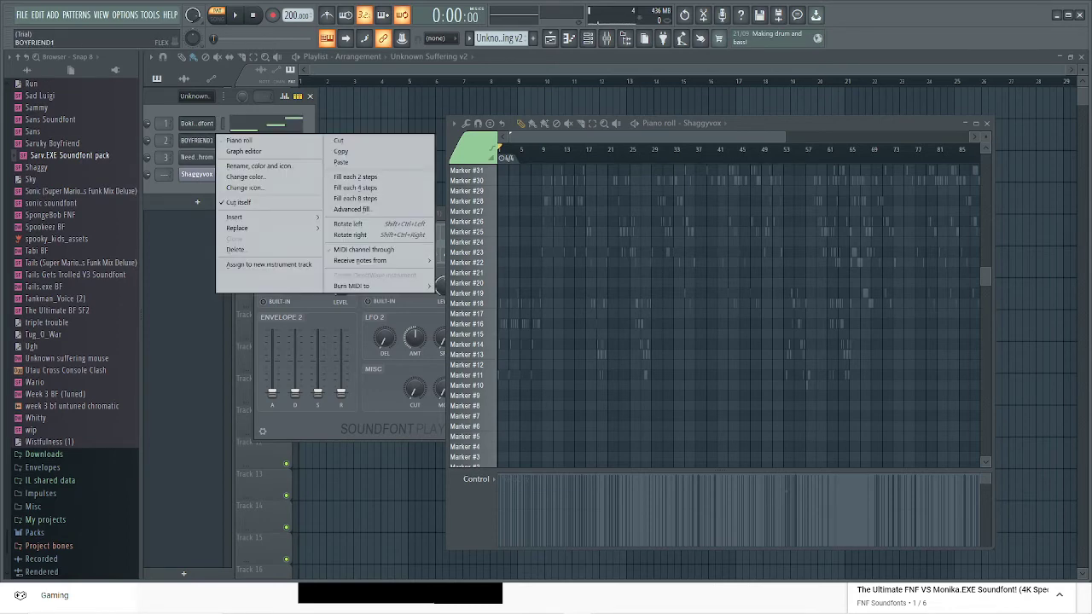
left_click(198, 174)
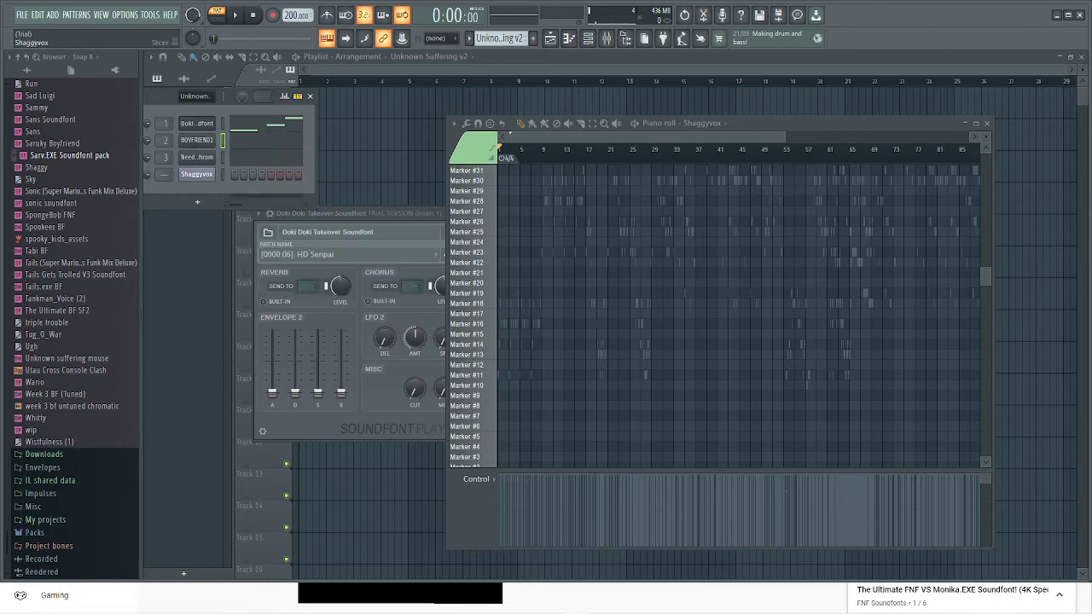
right_click(213, 171)
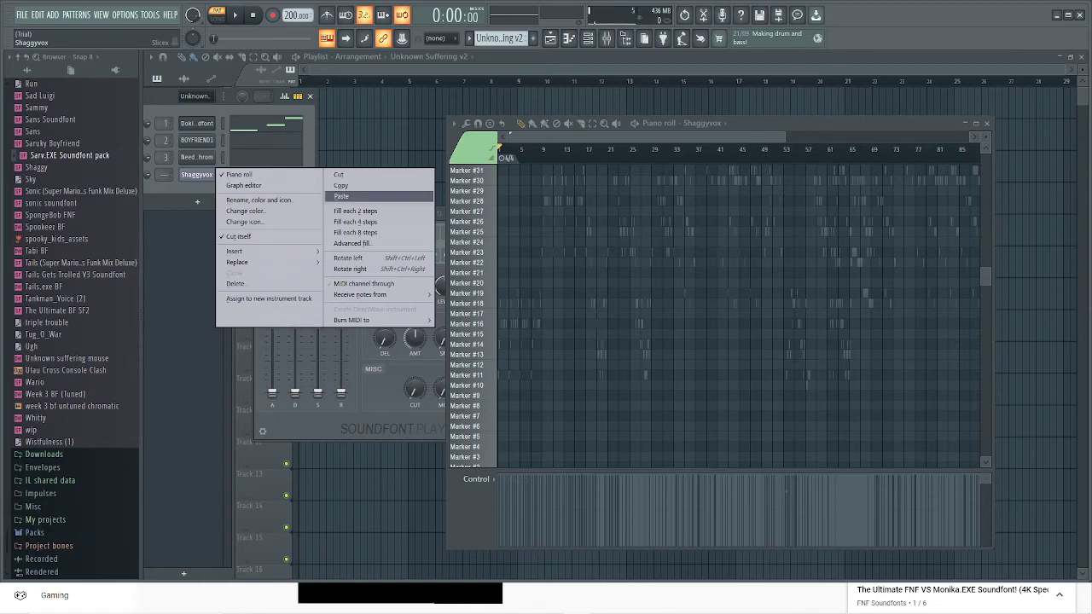
left_click(342, 196)
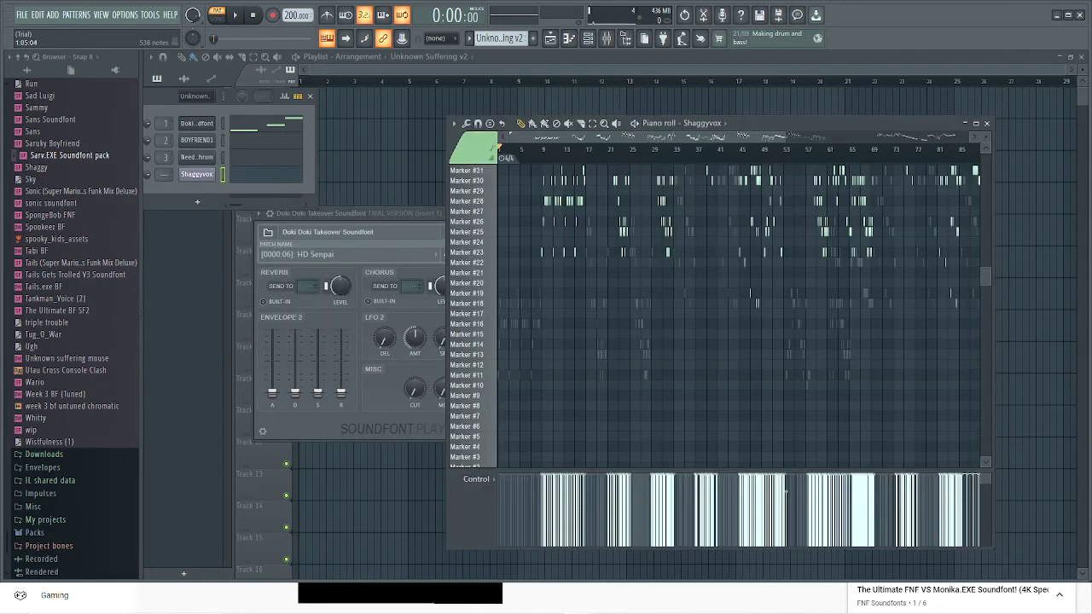
scroll(616, 181, "up", 2)
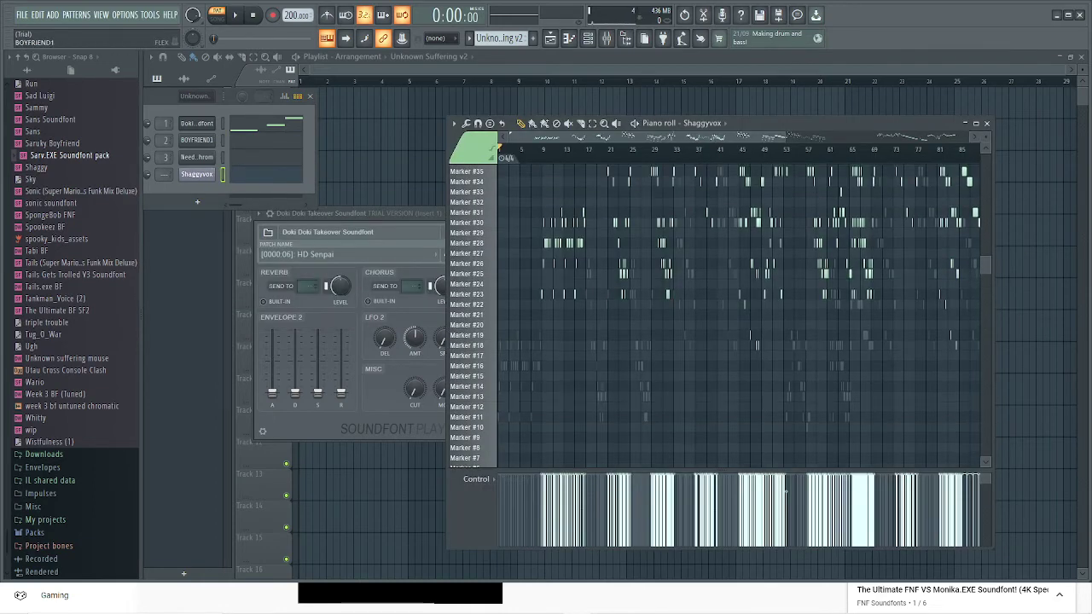
Delete the BOYFRIEND1 channel and start playback to hear the remaining channels.
right_click(198, 141)
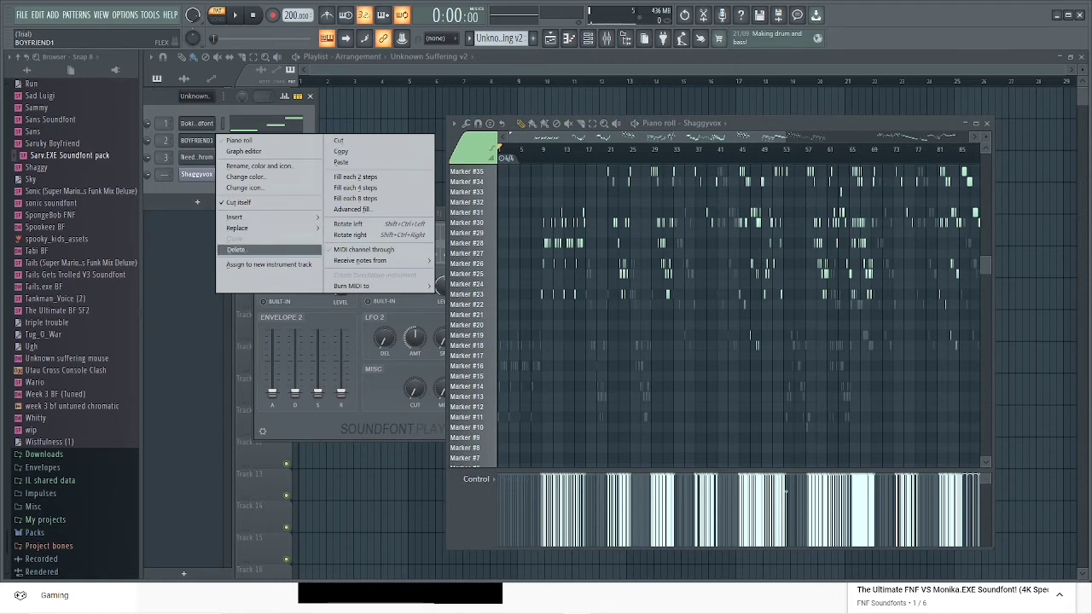
left_click(235, 249)
left_click(235, 15)
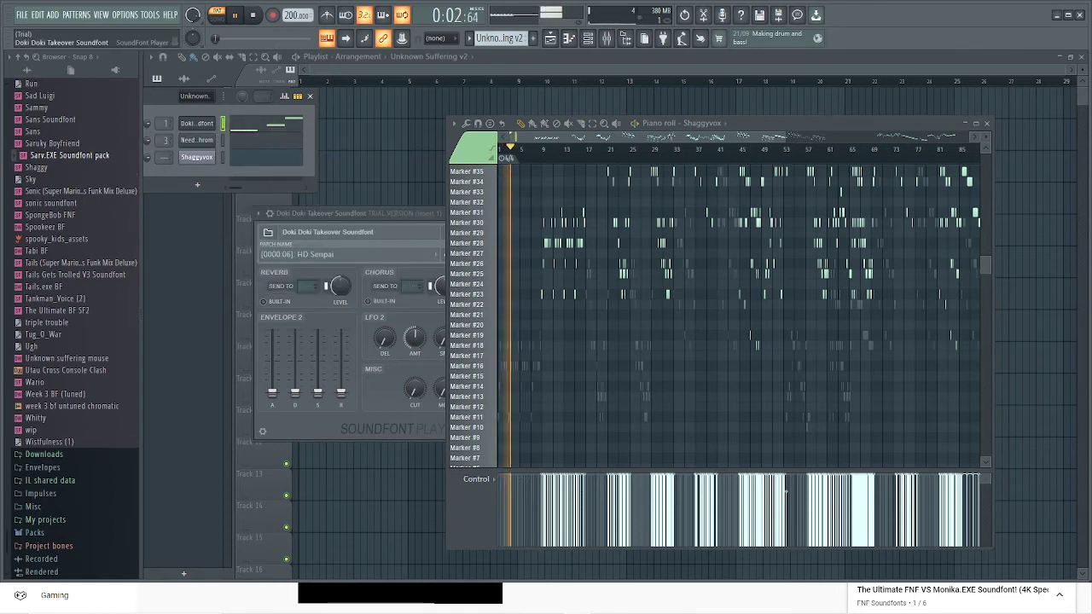
scroll(734, 315, "up", 3)
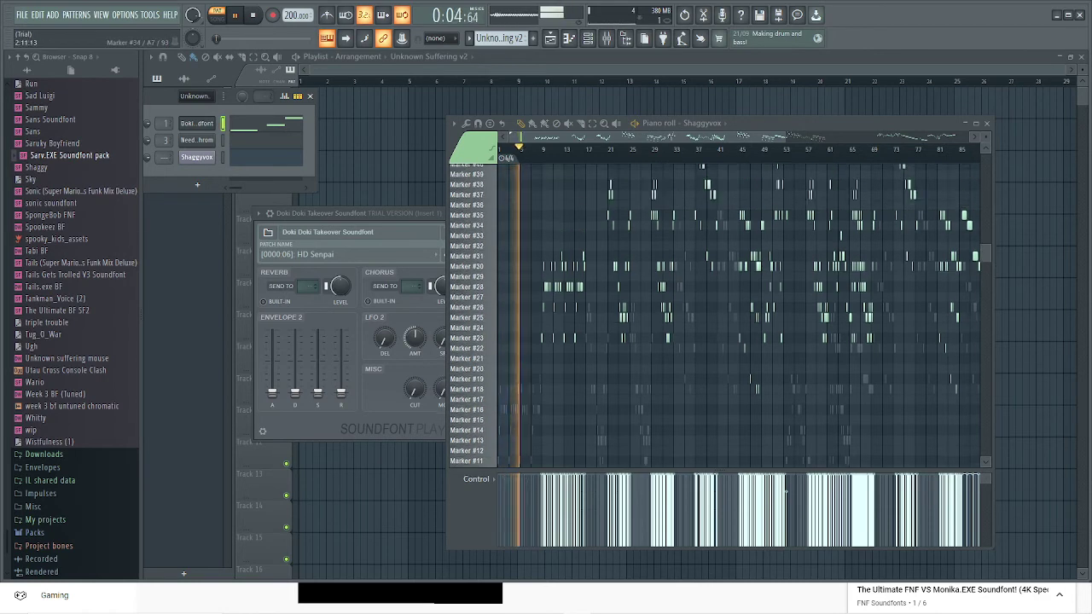
Set the Doki Doki Takeover Soundfont channel's patch to Natsuki.
left_click(196, 124)
left_click(197, 123)
left_click(348, 256)
left_click(342, 344)
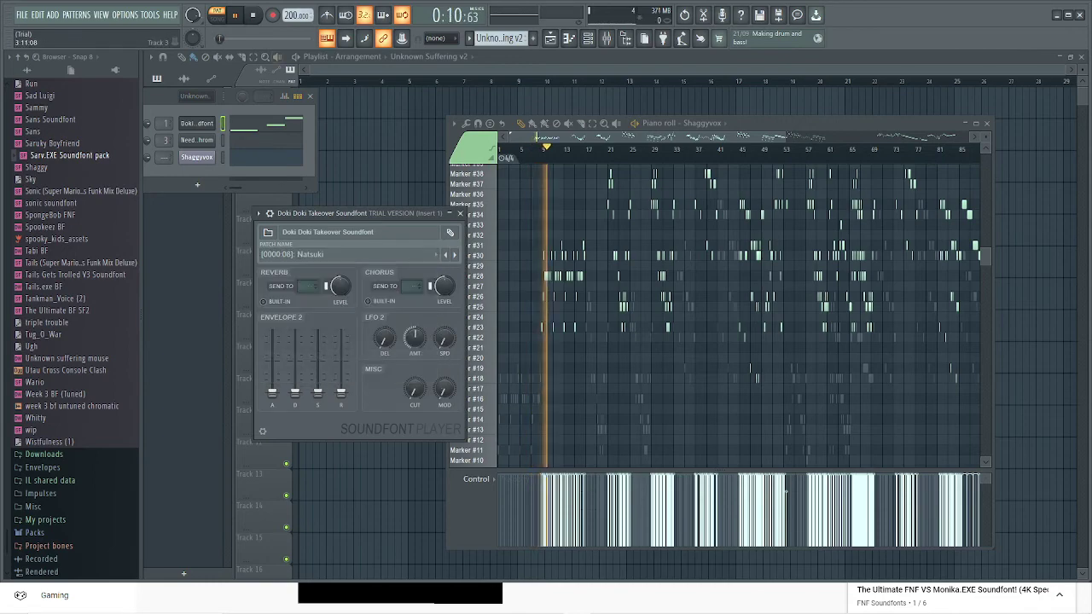
Examine the opening section of pasted notes in the Shaggyvox piano roll during playback, and stop the song.
scroll(625, 266, "up", 5)
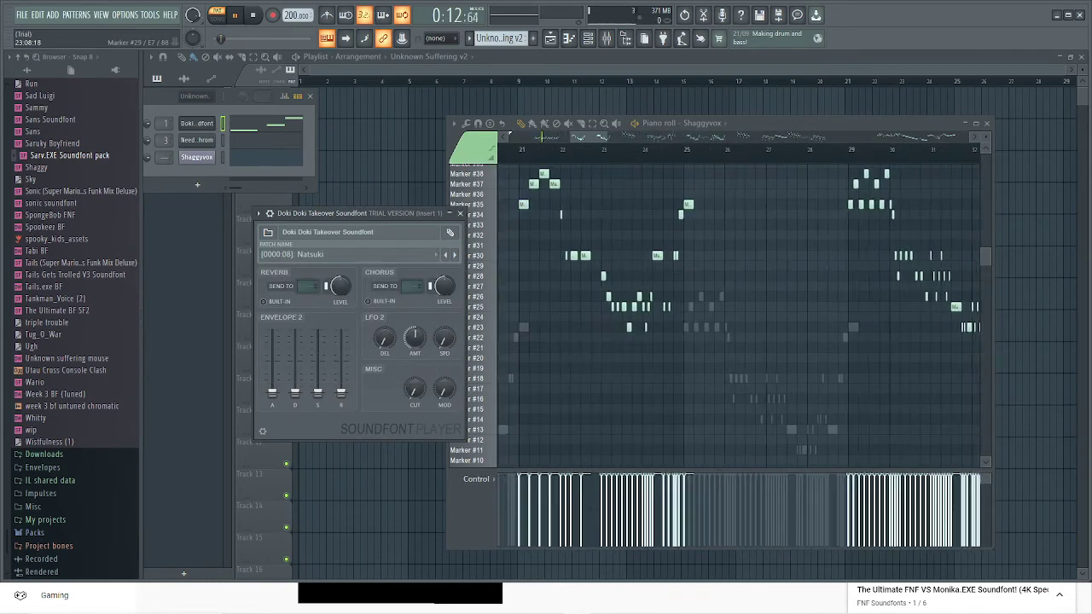
left_click_drag(588, 136, 550, 137)
scroll(564, 358, "up", 2)
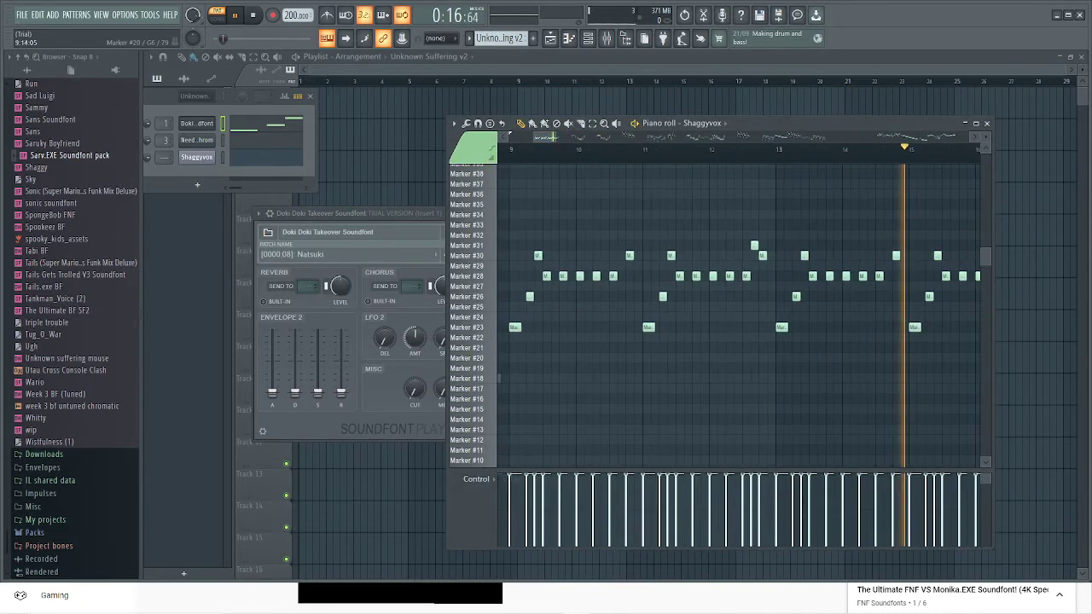
left_click_drag(545, 136, 539, 137)
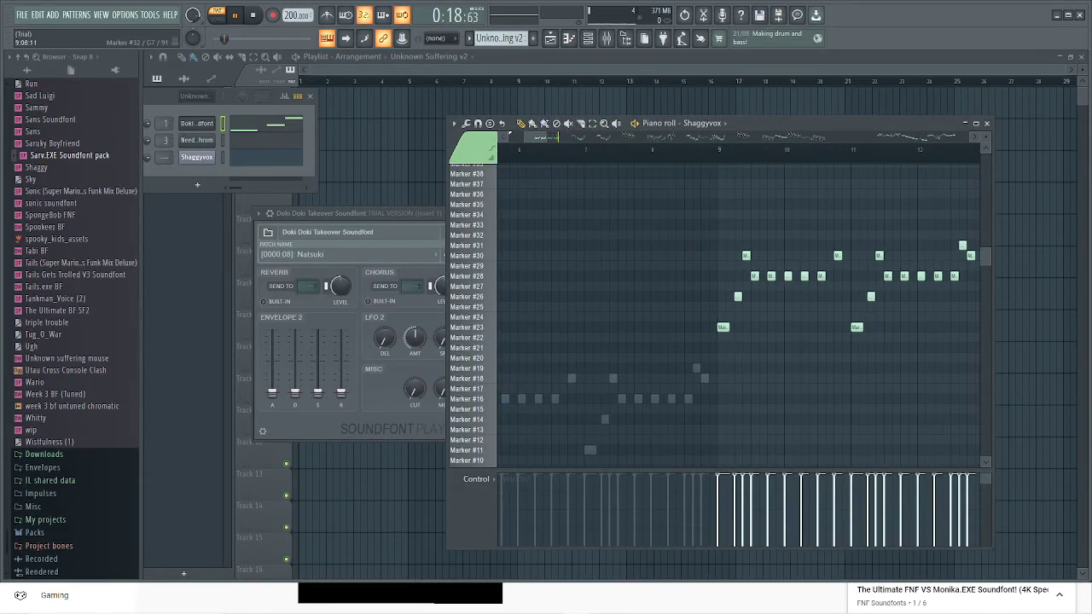
scroll(743, 307, "down", 4)
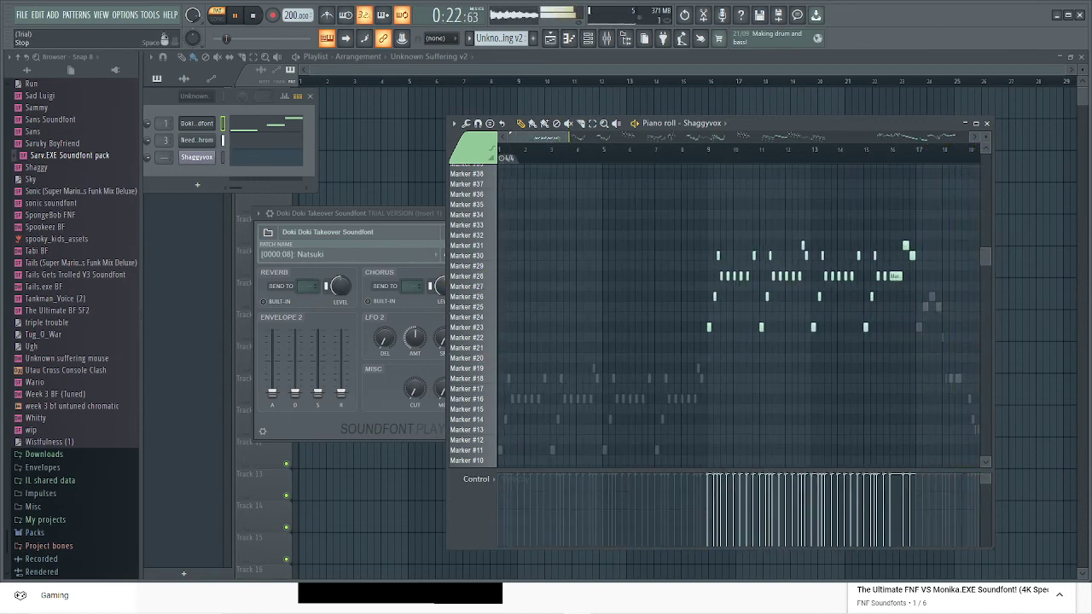
left_click(253, 14)
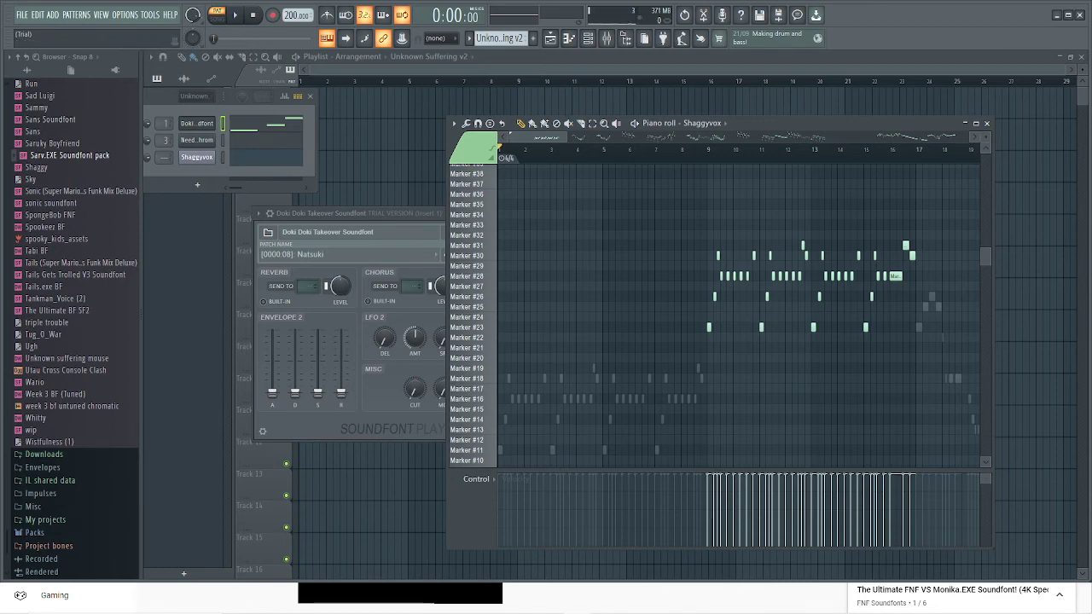
Look through the audio, MIDI and video formats available for exporting the project.
left_click(21, 14)
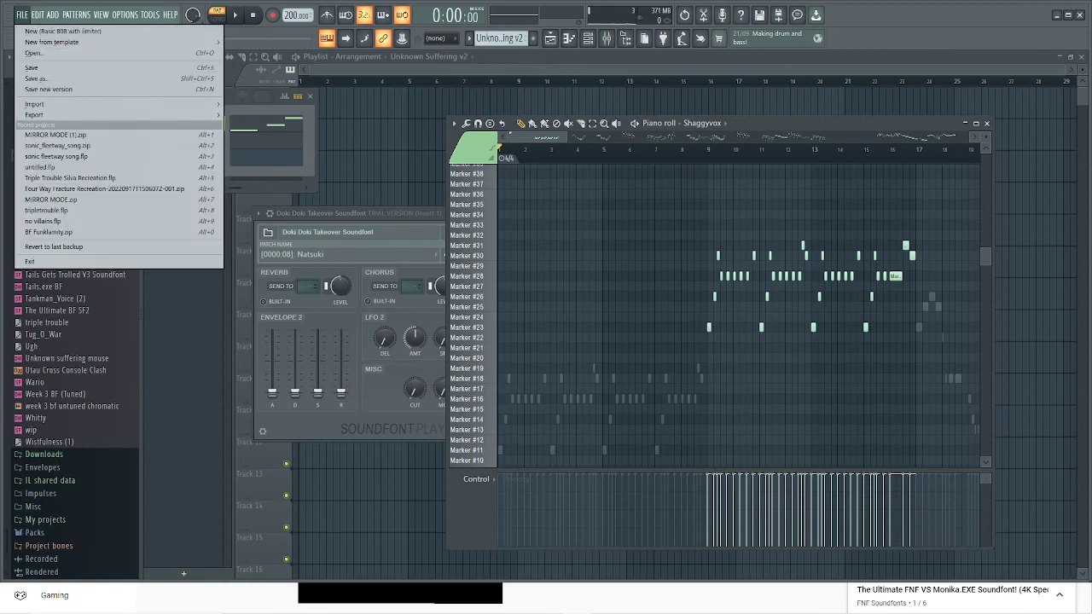
mouse_move(35, 114)
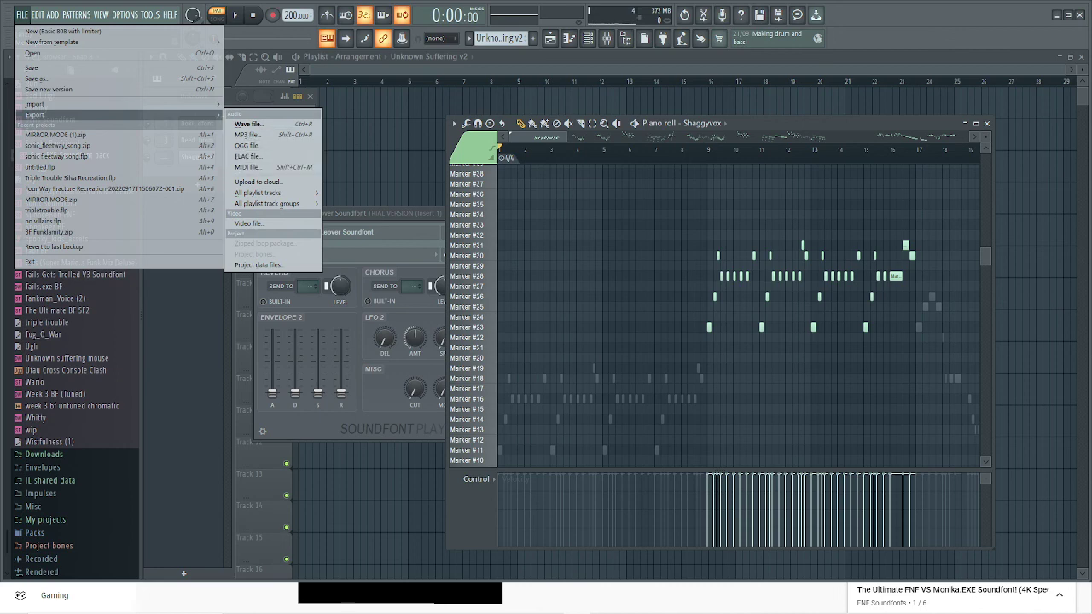
left_click(263, 167)
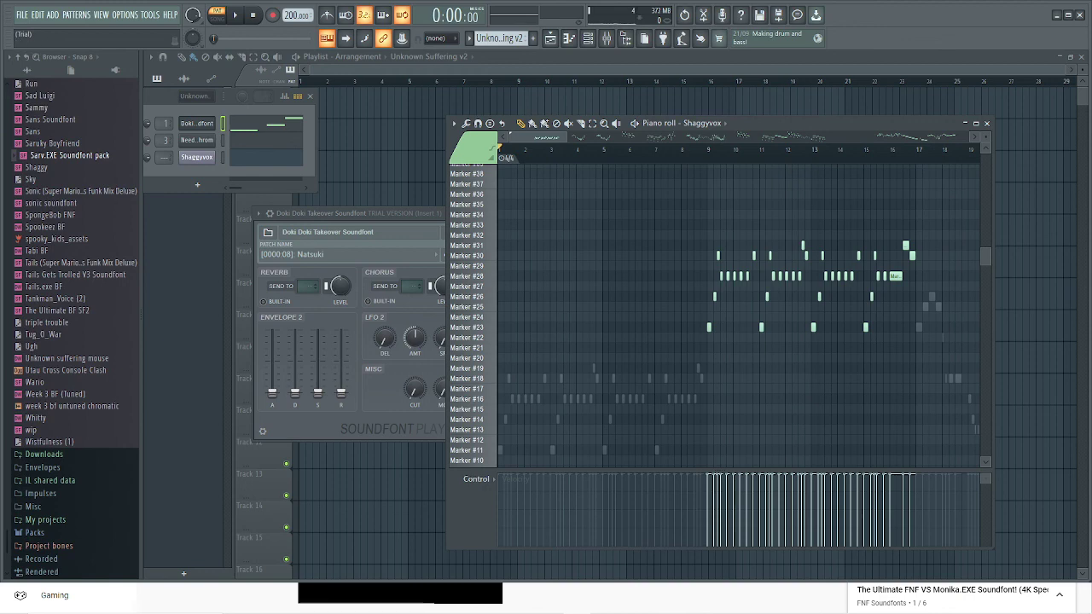